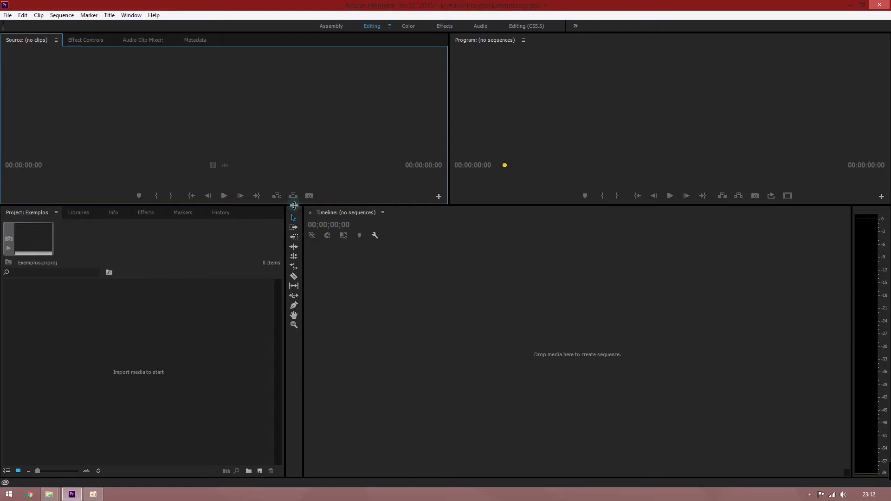
Step: Drag the divider below the Source and Program monitors down to make the monitors taller
{"action": "left_click_drag", "start_coordinate": [294, 206], "coordinate": [310, 256]}
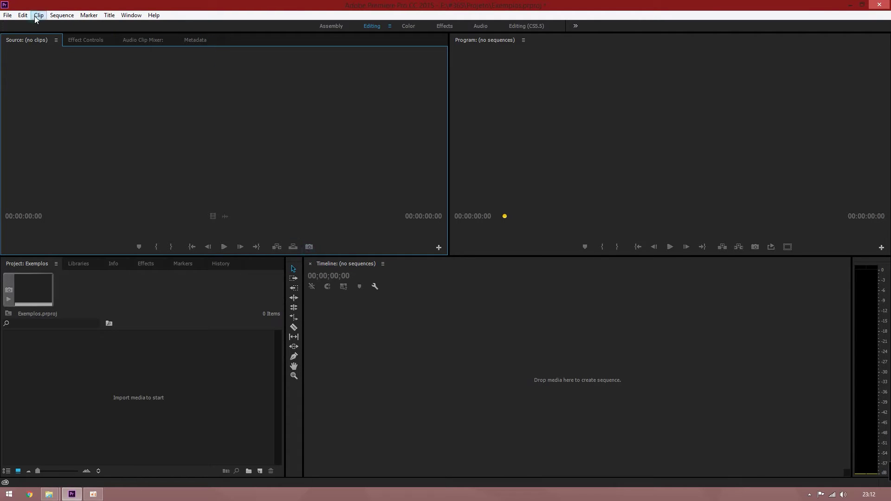
Step: Create Sequence 04 (1920 x 1080, 23,976p) through the Project panel's New Item menu
{"action": "left_click", "coordinate": [208, 427]}
{"action": "left_click", "coordinate": [260, 471]}
{"action": "left_click", "coordinate": [325, 359]}
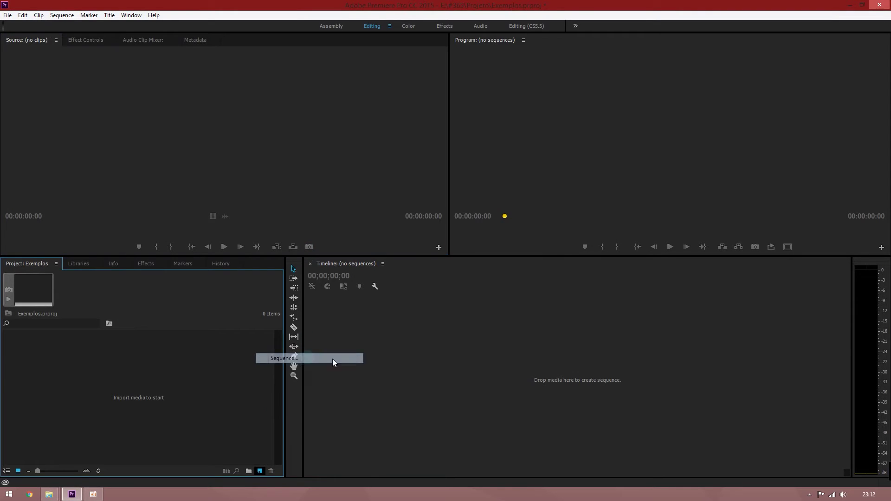
{"action": "left_click", "coordinate": [520, 398]}
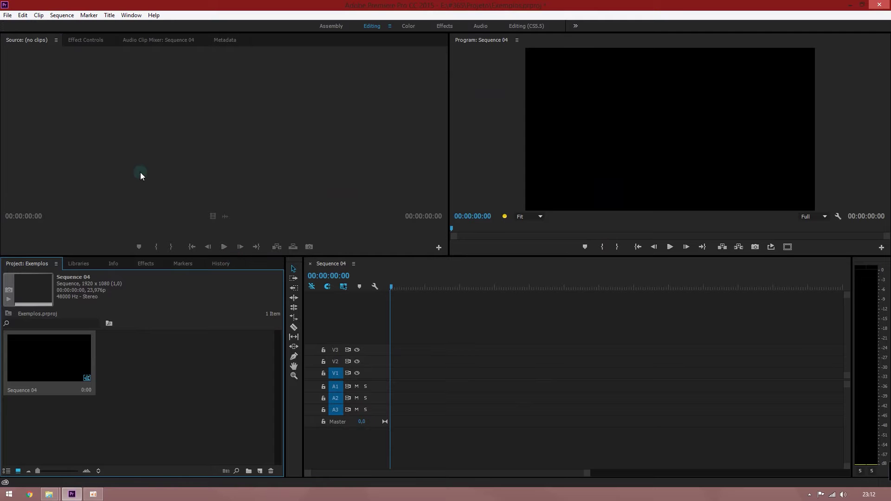
Step: Set the Audio Hardware default input to the headset microphone (LifeChat LX-3000)
{"action": "left_click", "coordinate": [23, 15]}
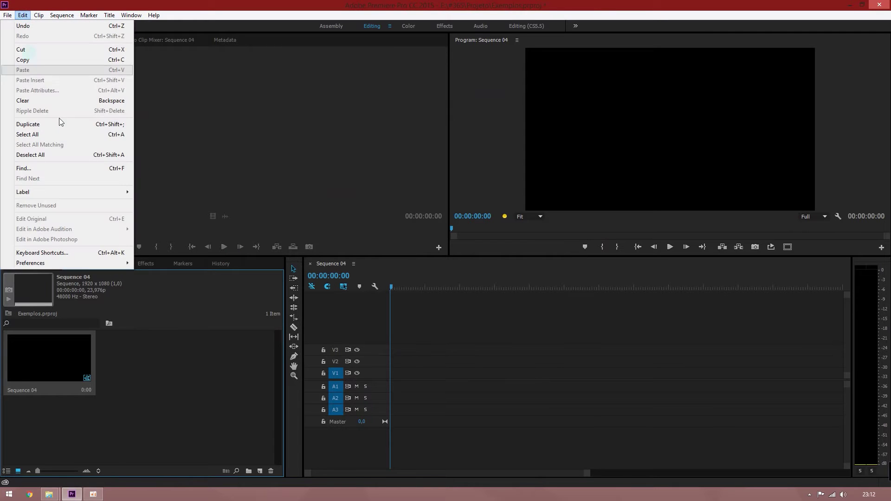
{"action": "mouse_move", "coordinate": [97, 263]}
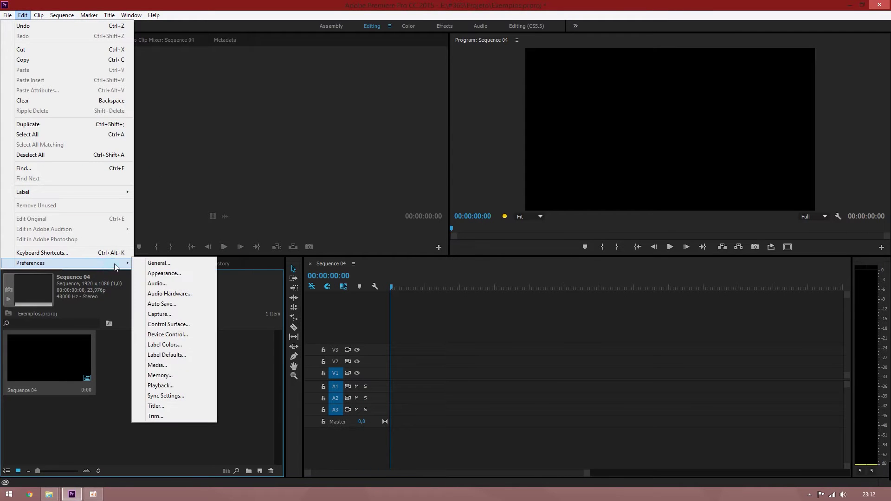
{"action": "left_click", "coordinate": [190, 291]}
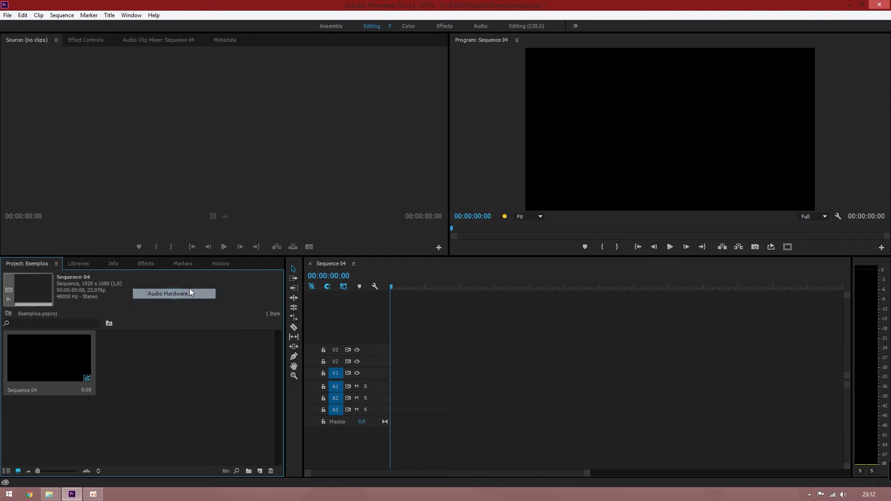
{"action": "left_click_drag", "start_coordinate": [427, 95], "coordinate": [541, 84]}
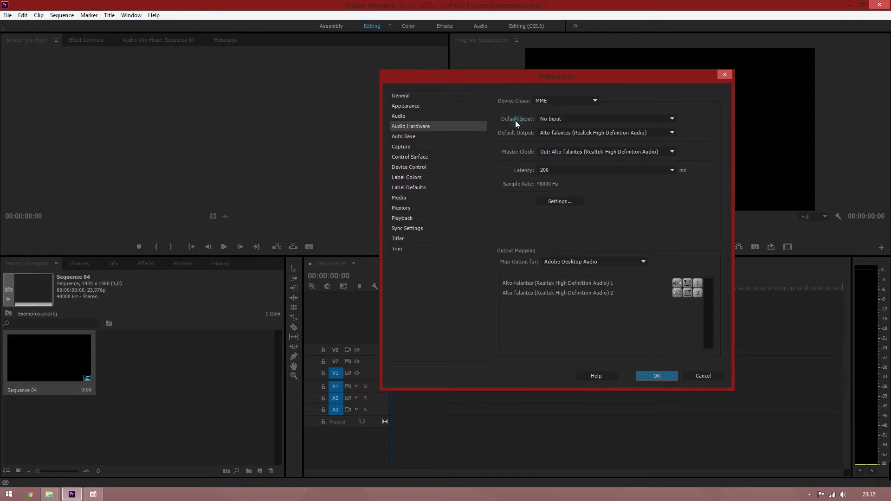
{"action": "left_click", "coordinate": [568, 120]}
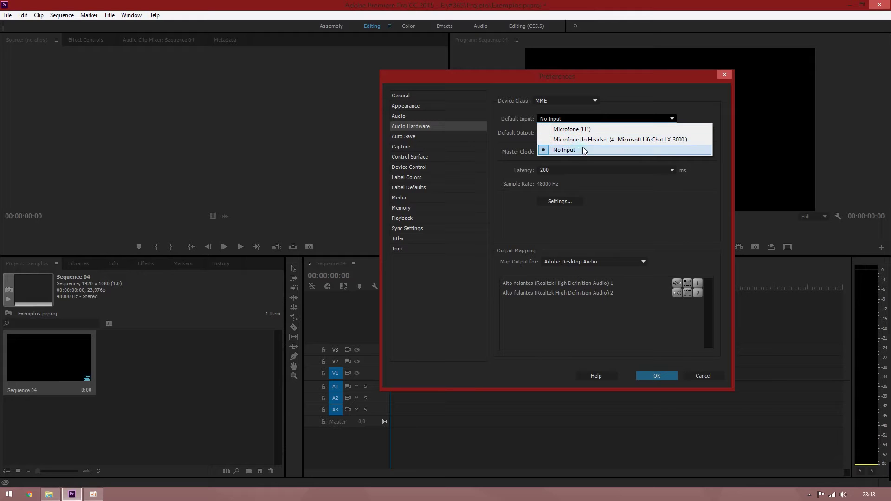
{"action": "left_click", "coordinate": [588, 140]}
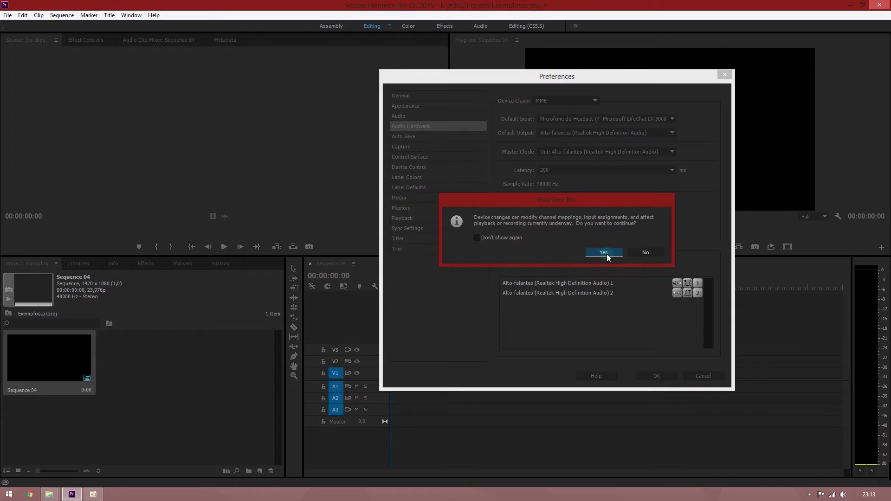
{"action": "left_click", "coordinate": [611, 252]}
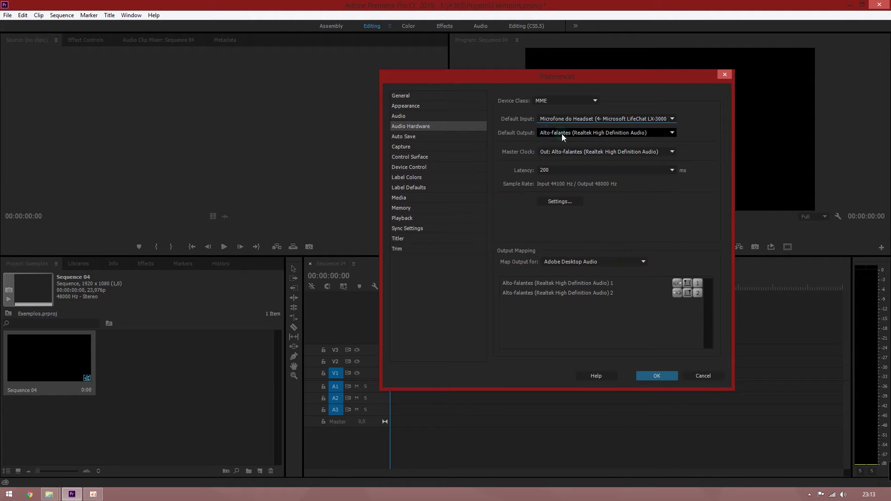
{"action": "left_click", "coordinate": [656, 376]}
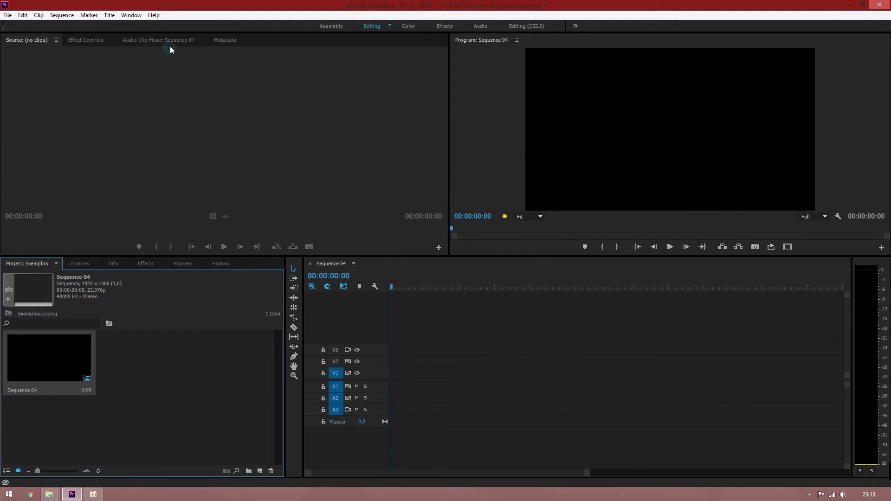
Step: Open the Audio Track Mixer panel and give it more height
{"action": "left_click", "coordinate": [132, 15]}
{"action": "mouse_move", "coordinate": [109, 15]}
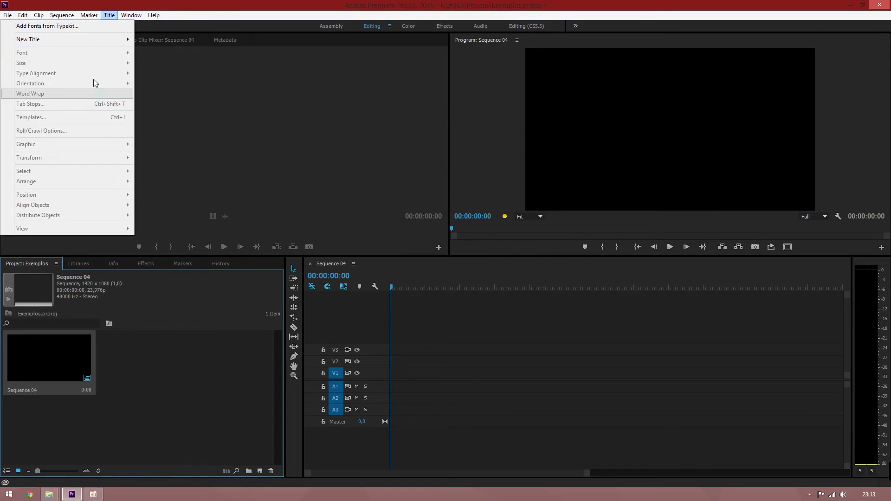
{"action": "left_click", "coordinate": [86, 130]}
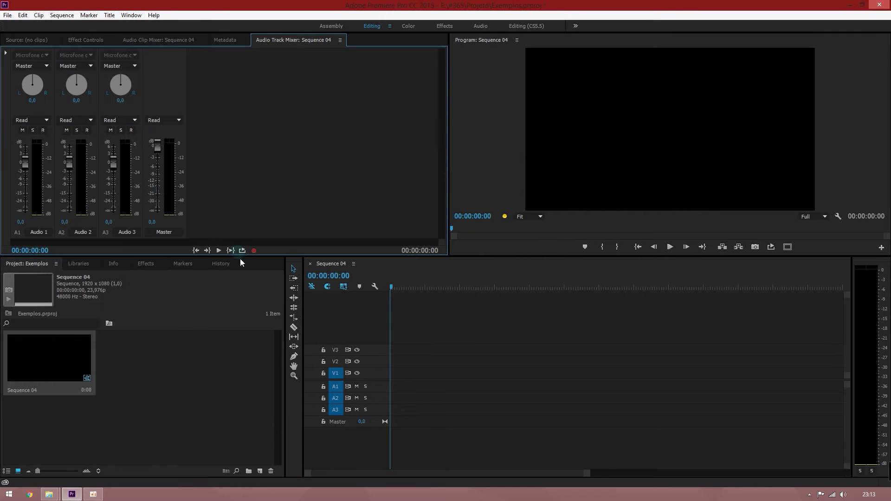
{"action": "left_click_drag", "start_coordinate": [240, 256], "coordinate": [242, 285]}
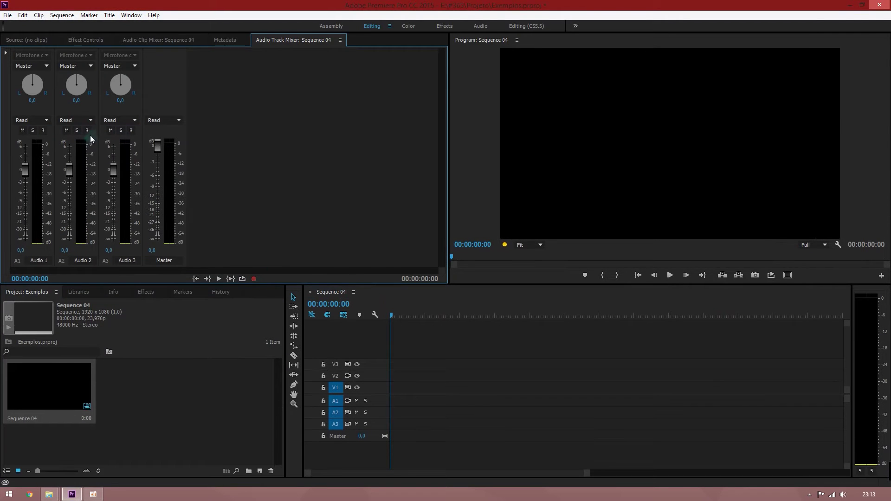
Step: Record a voice take onto A1 as Audio 1.wav, then expand A1 and zoom to fit
{"action": "left_click", "coordinate": [43, 130]}
{"action": "left_click", "coordinate": [219, 278]}
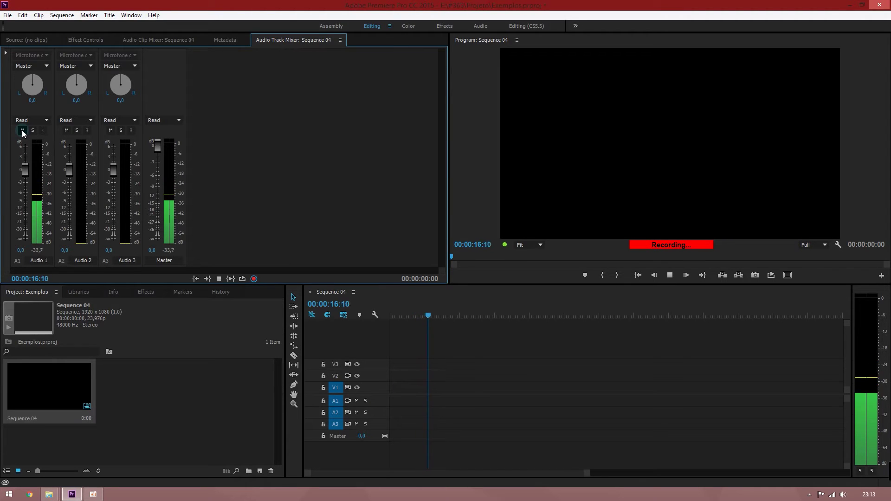
{"action": "left_click", "coordinate": [267, 192]}
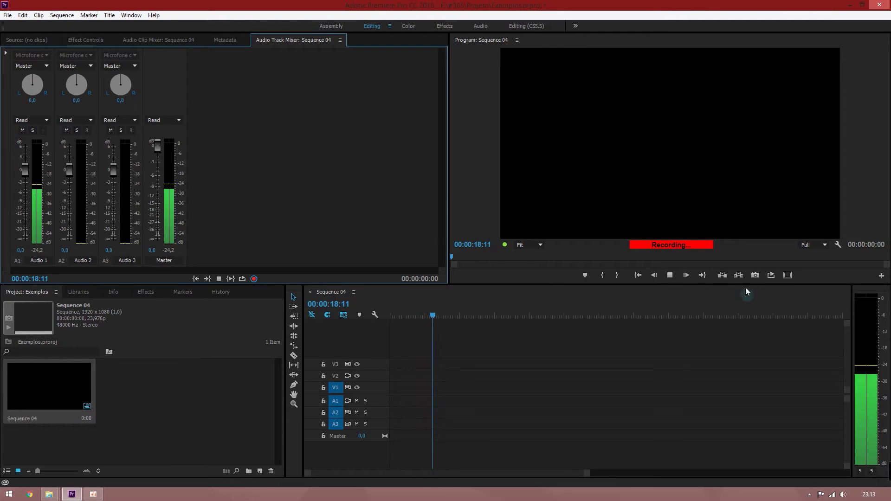
{"action": "left_click", "coordinate": [670, 275]}
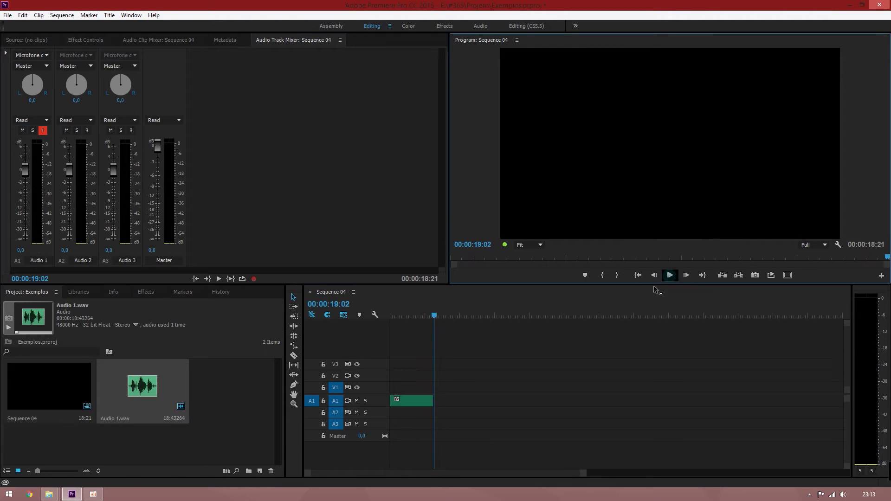
{"action": "double_click", "coordinate": [374, 403]}
{"action": "key", "text": "Home"}
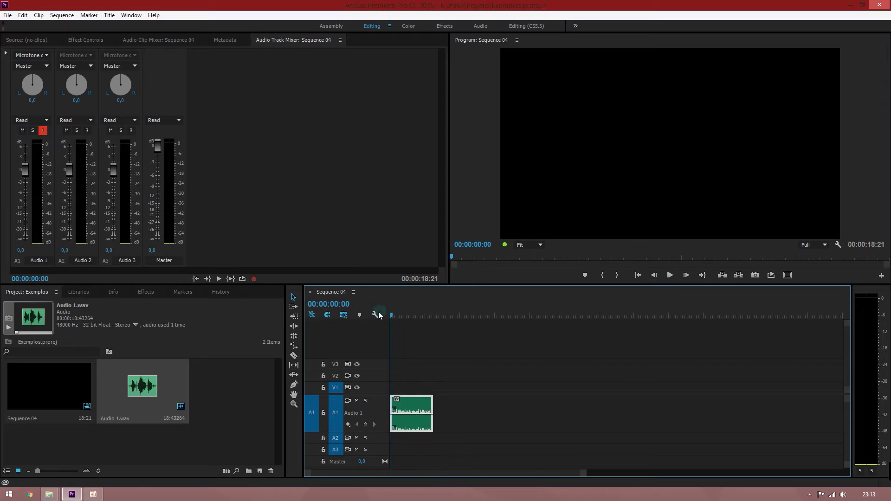
{"action": "key", "text": "backslash"}
Step: Normalize the recorded clip's maximum peak in the Audio Gain dialog
{"action": "right_click", "coordinate": [483, 406]}
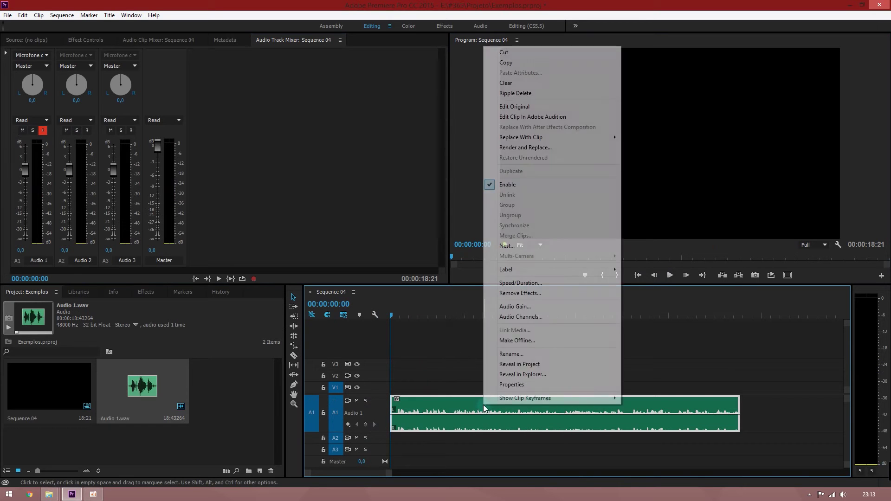
{"action": "left_click", "coordinate": [526, 307]}
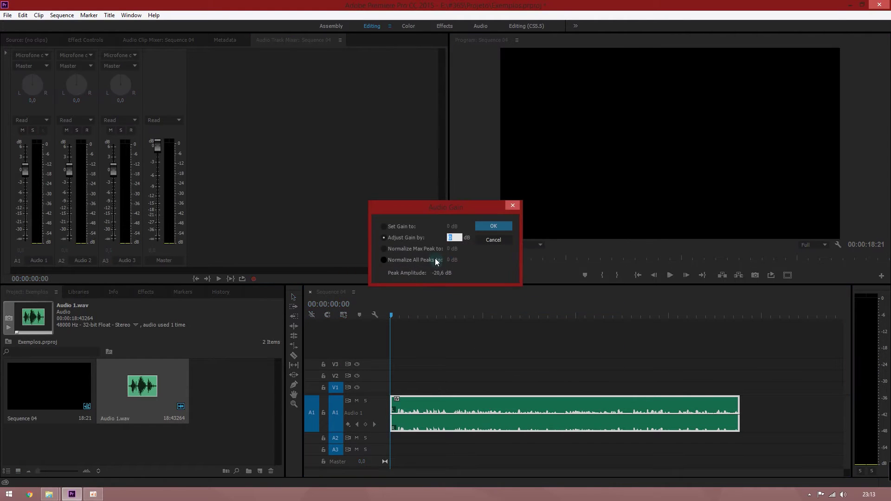
{"action": "left_click", "coordinate": [433, 250]}
{"action": "left_click", "coordinate": [451, 250]}
{"action": "key", "text": "Return"}
Step: Play back the louder clip, return the playhead to the start, and enlarge the timeline panel
{"action": "left_click", "coordinate": [474, 335]}
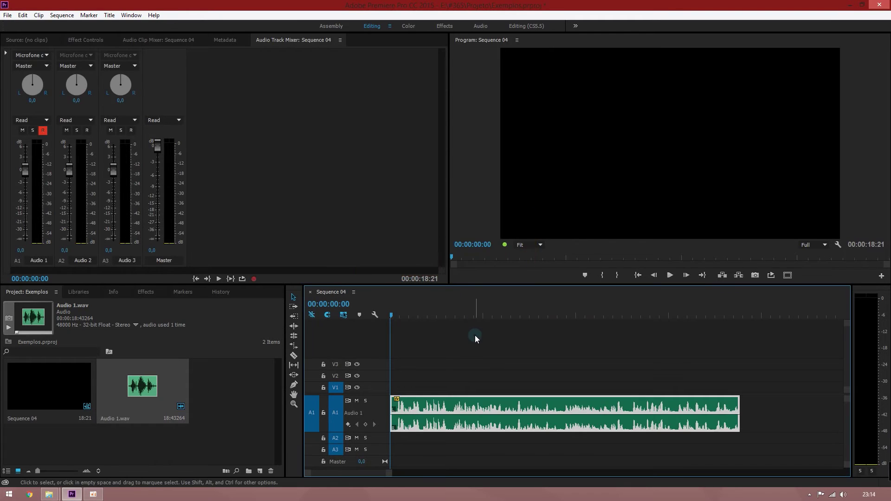
{"action": "key", "text": "space"}
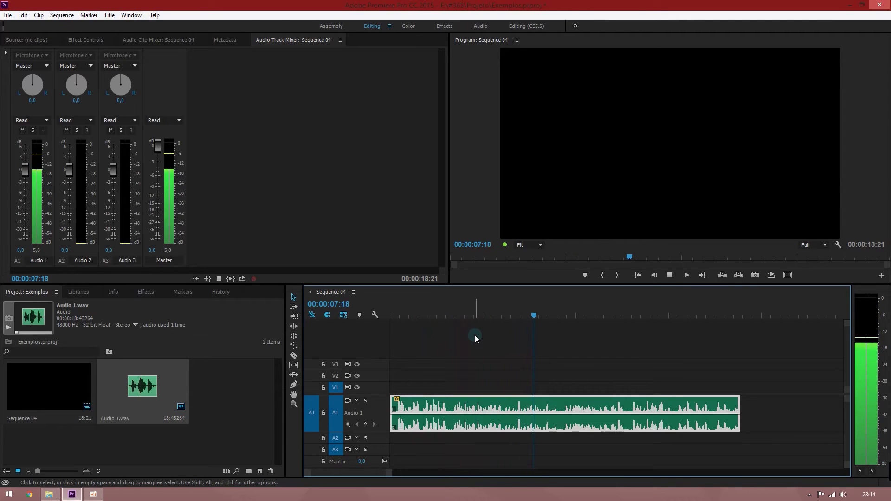
{"action": "key", "text": "space"}
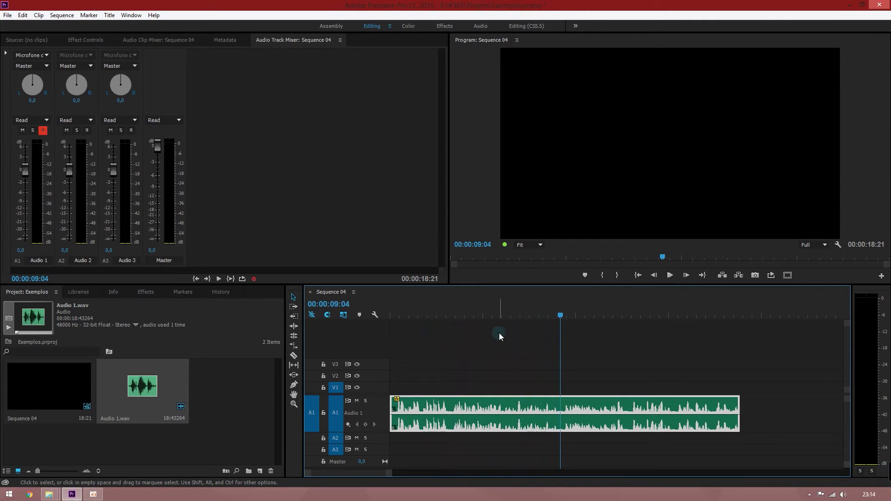
{"action": "left_click", "coordinate": [437, 316]}
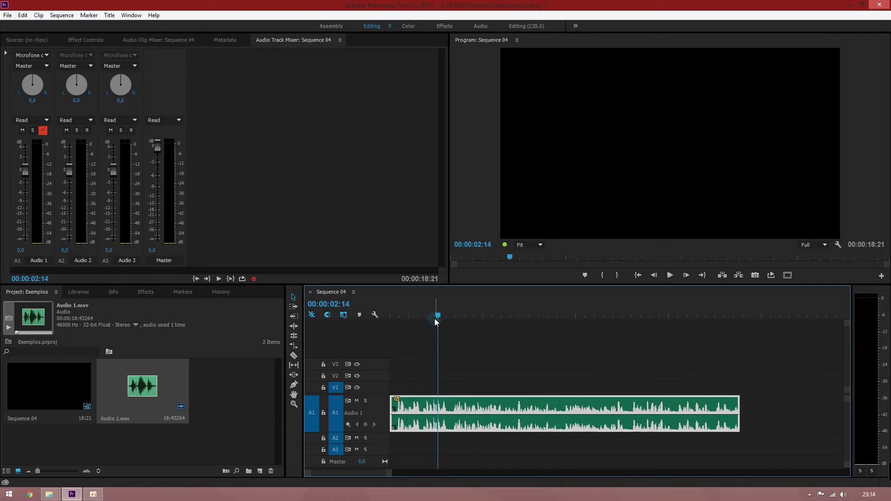
{"action": "left_click_drag", "start_coordinate": [430, 319], "coordinate": [378, 318]}
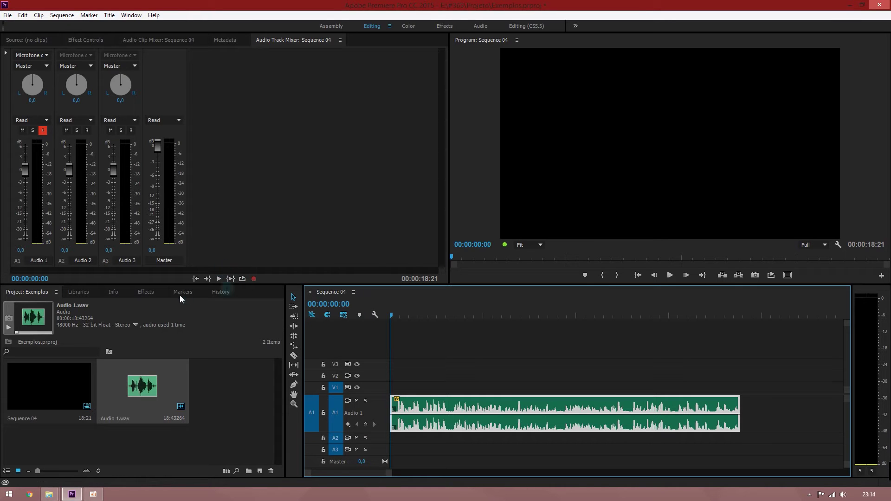
{"action": "left_click_drag", "start_coordinate": [195, 285], "coordinate": [193, 231]}
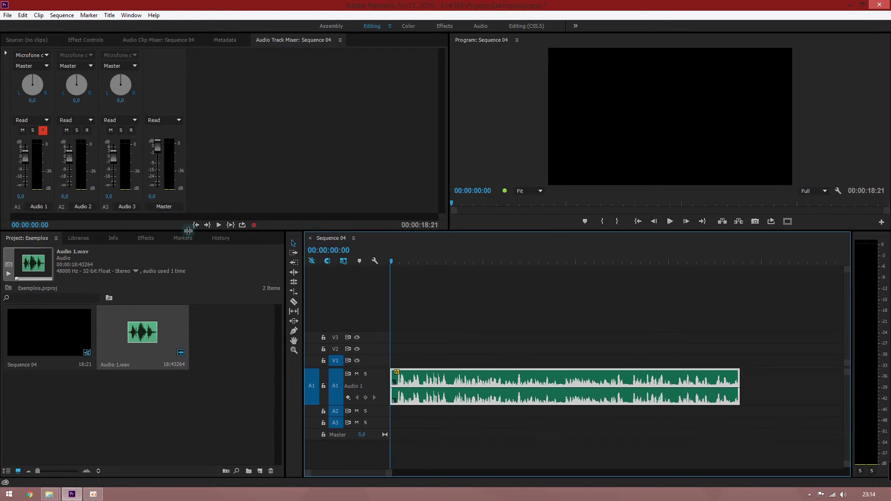
Step: Clear the leftover Effects panel search and select the Audio 1.wav clip on A1
{"action": "left_click", "coordinate": [152, 239]}
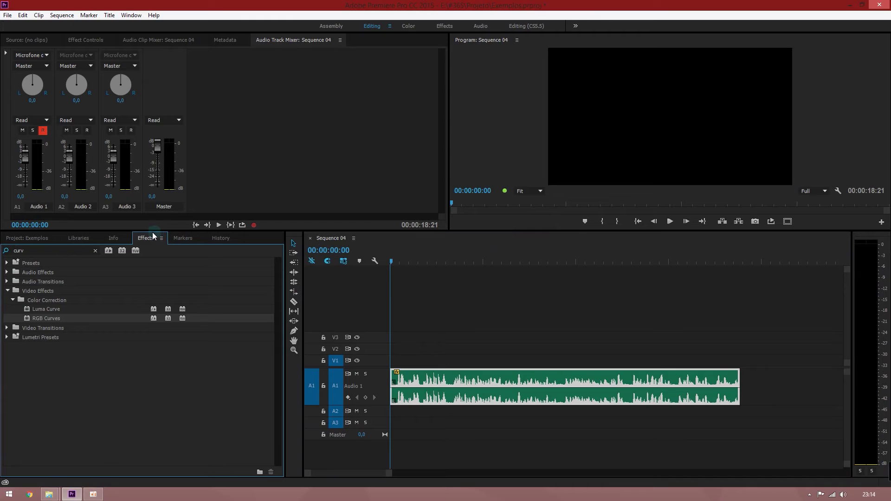
{"action": "left_click_drag", "start_coordinate": [61, 251], "coordinate": [6, 241]}
{"action": "key", "text": "BackSpace"}
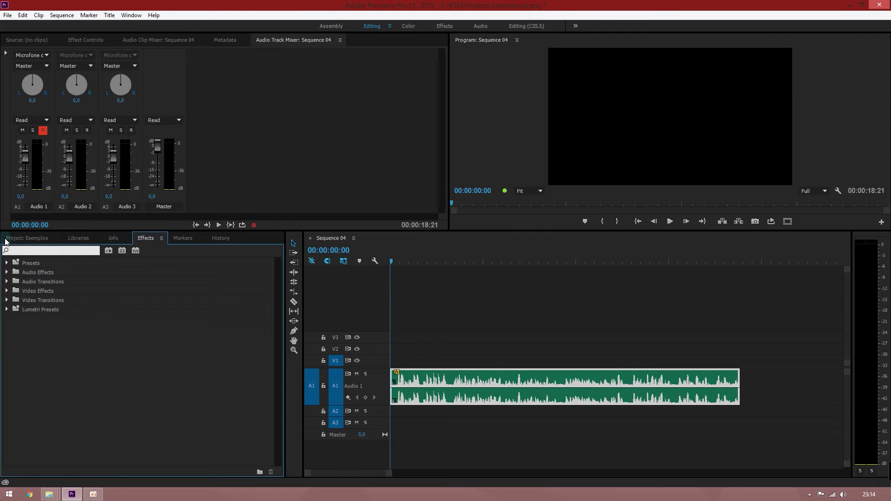
{"action": "left_click", "coordinate": [489, 302]}
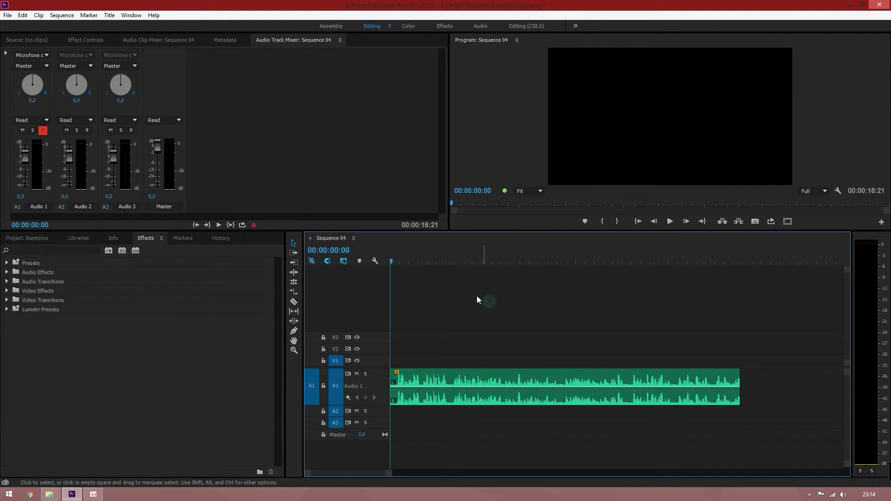
{"action": "left_click", "coordinate": [476, 378]}
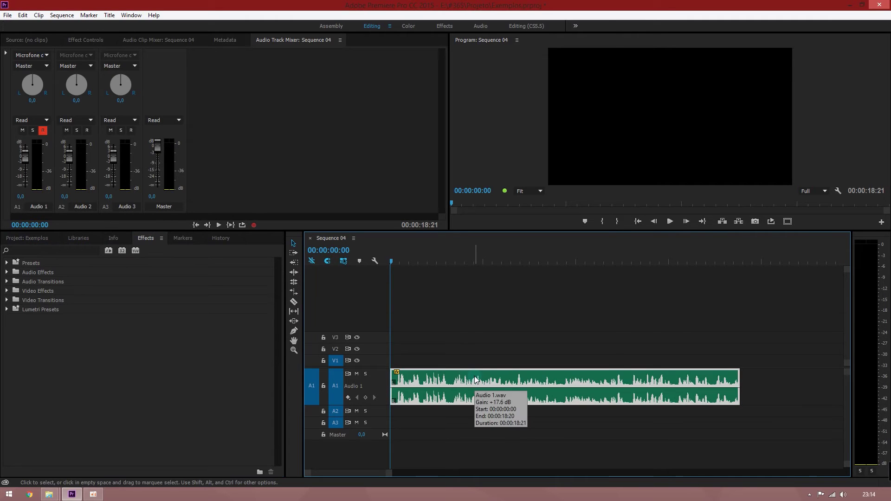
Step: Cancel a 300% Speed/Duration change on the A1 clip and pick the Rate Stretch tool
{"action": "right_click", "coordinate": [476, 380]}
{"action": "left_click", "coordinate": [511, 254]}
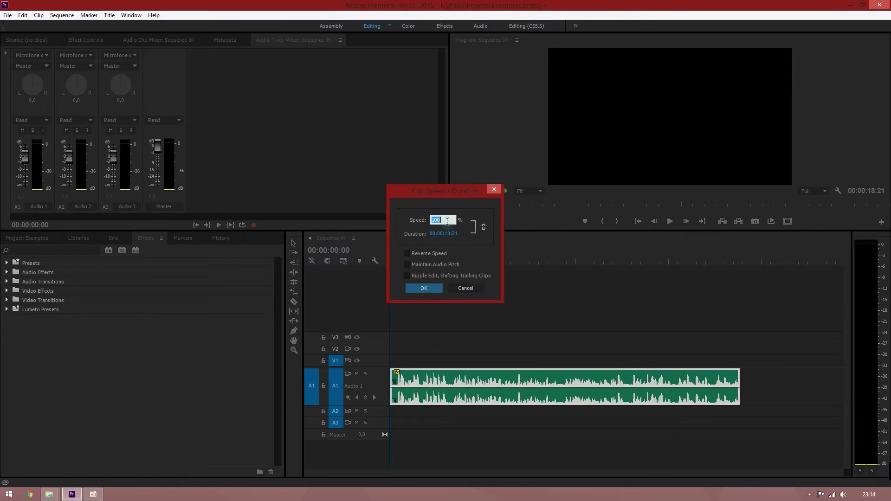
{"action": "type", "text": "30"}
{"action": "left_click", "coordinate": [436, 289]}
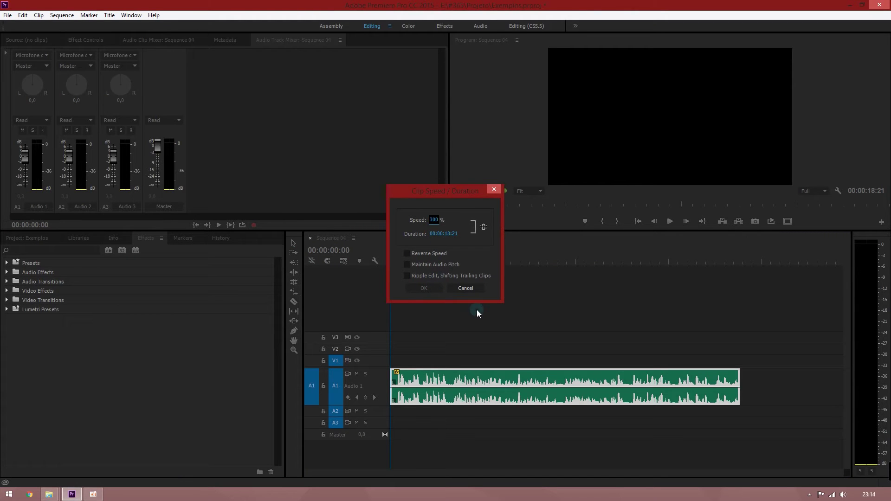
{"action": "left_click_drag", "start_coordinate": [445, 186], "coordinate": [492, 184]}
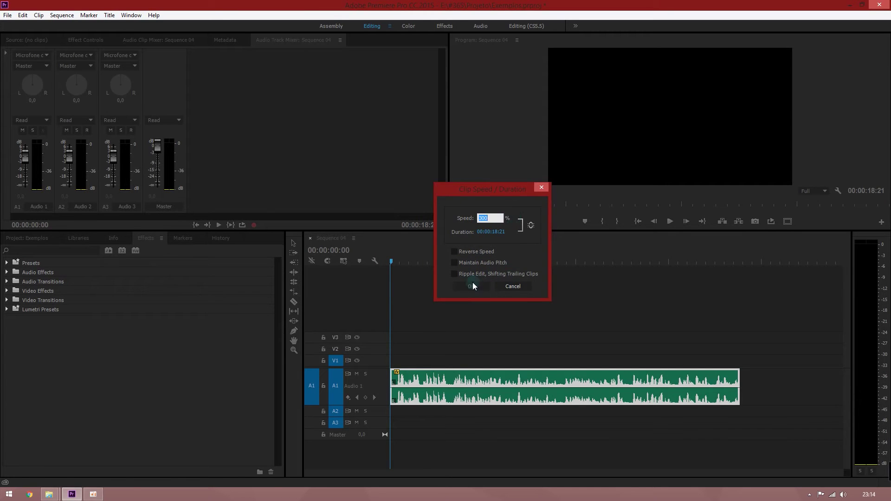
{"action": "left_click", "coordinate": [515, 286]}
{"action": "key", "text": "r"}
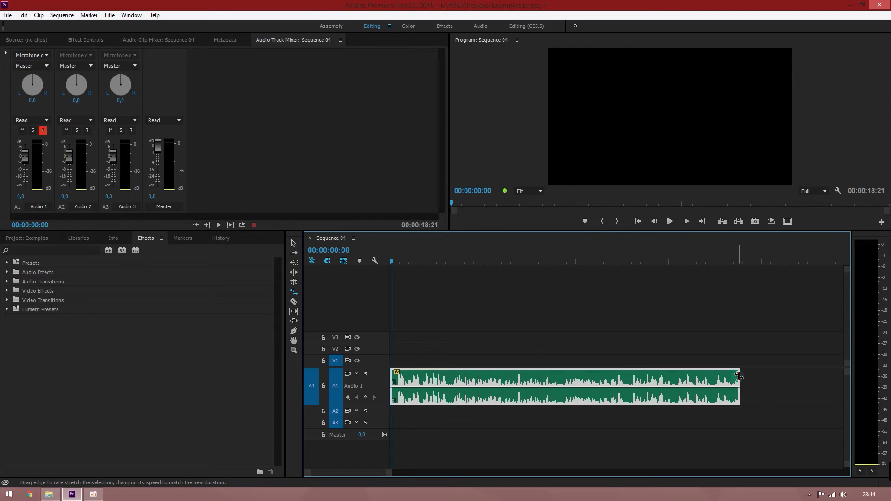
Step: Rate-stretch the voice clip shorter to 00:00:06:03 and play the sped-up result
{"action": "left_click_drag", "start_coordinate": [739, 381], "coordinate": [502, 381]}
{"action": "key", "text": "space"}
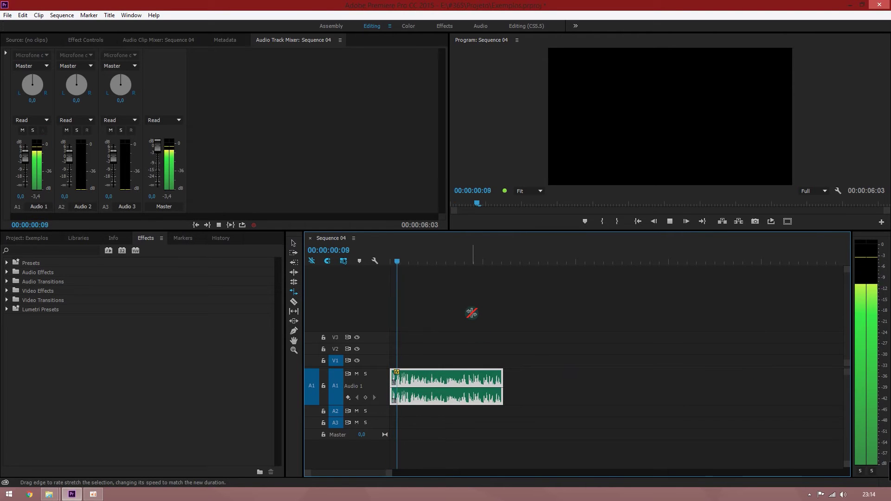
{"action": "key", "text": "equal"}
{"action": "key", "text": "equal"}
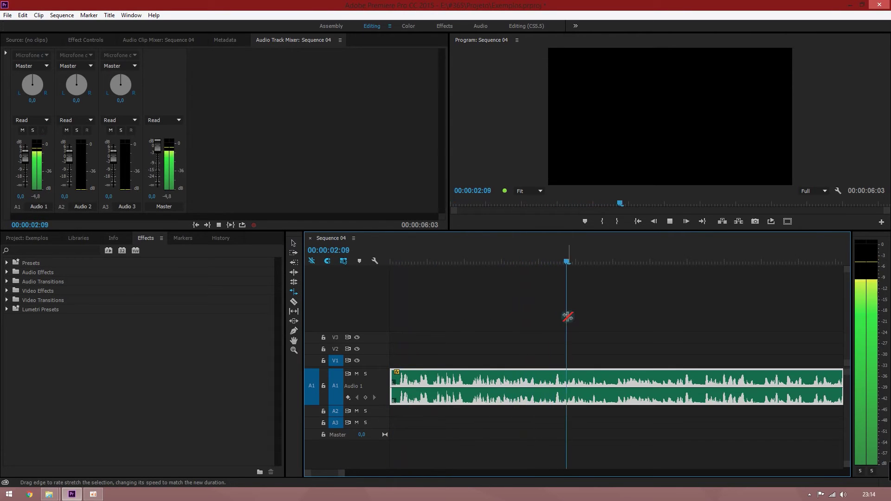
{"action": "key", "text": "space"}
{"action": "key", "text": "minus"}
{"action": "key", "text": "minus"}
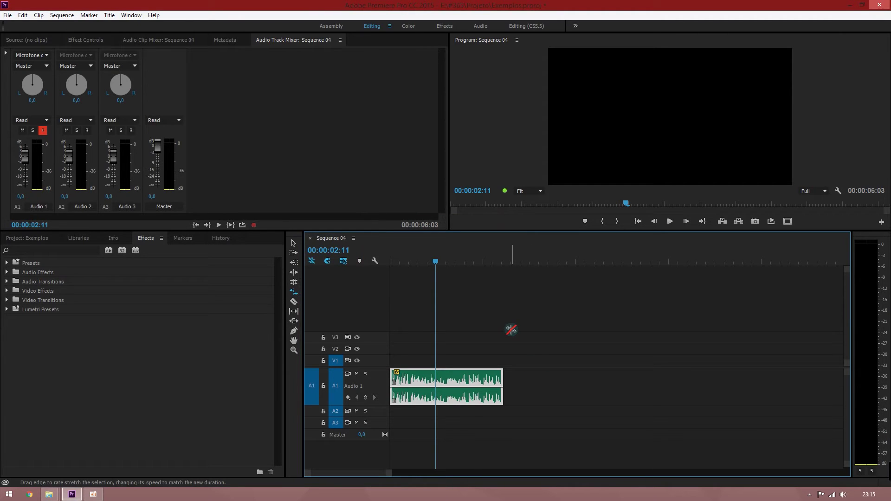
{"action": "key", "text": "space"}
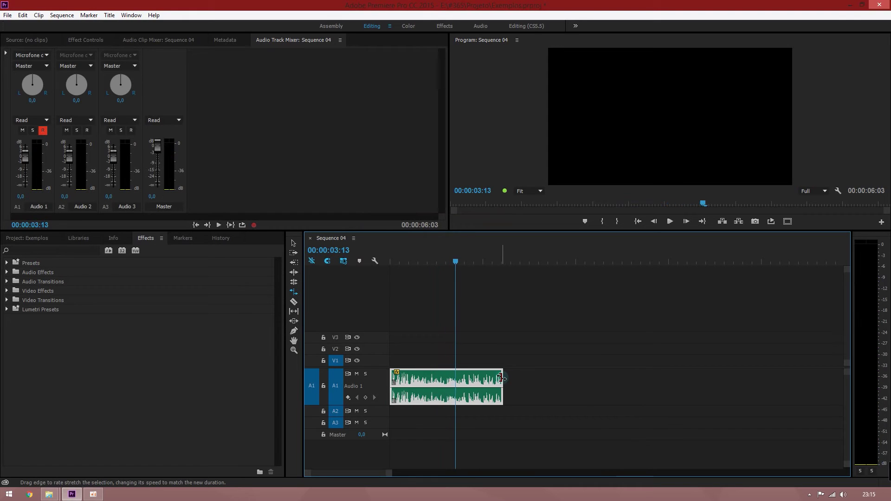
Step: Stretch the clip out to 00:00:22:03, play it, and open its Speed/Duration settings
{"action": "left_click_drag", "start_coordinate": [502, 377], "coordinate": [799, 378]}
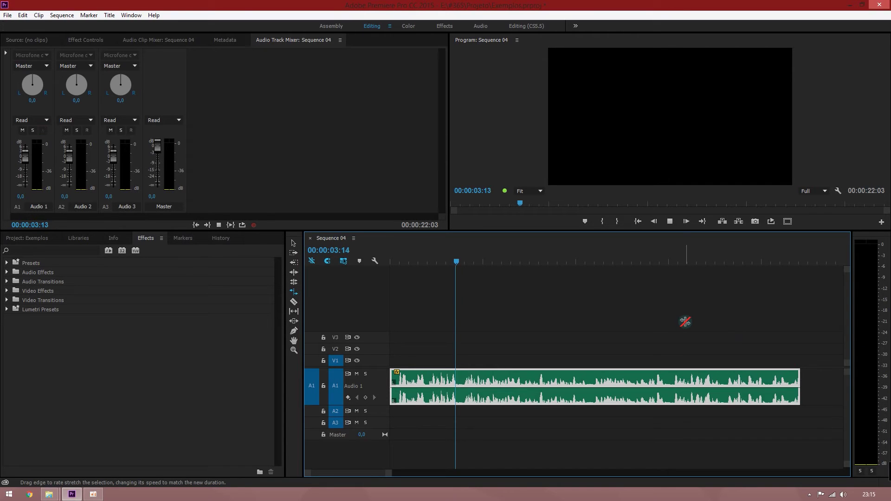
{"action": "key", "text": "space"}
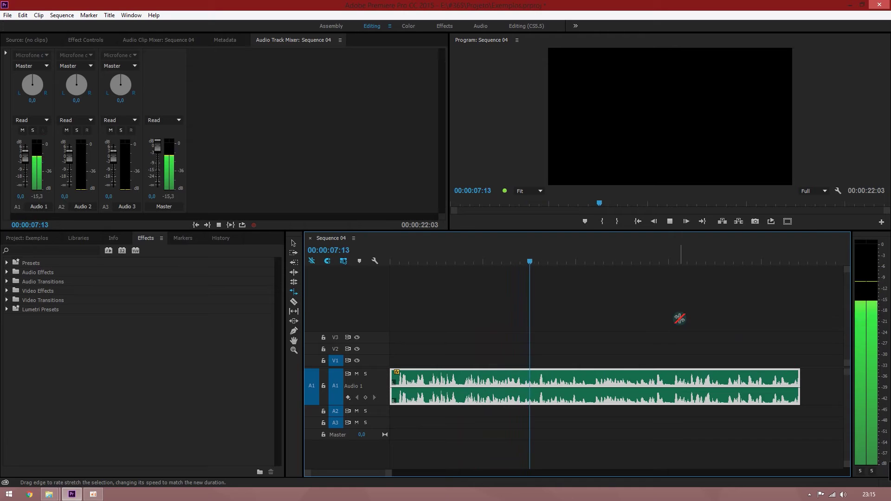
{"action": "key", "text": "space"}
{"action": "right_click", "coordinate": [706, 378]}
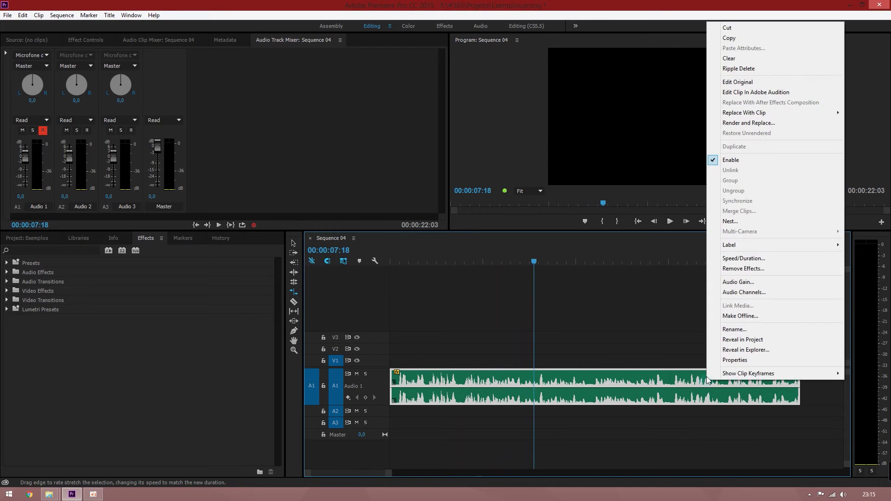
{"action": "left_click", "coordinate": [743, 258]}
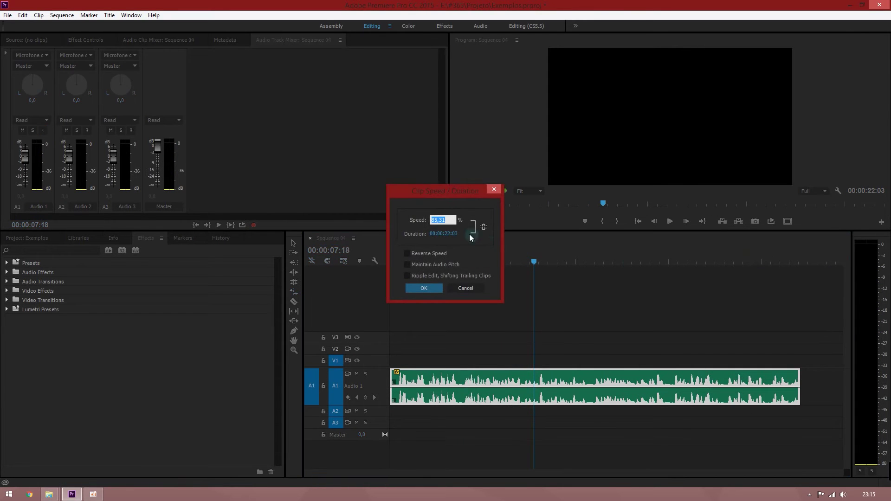
Step: Enable Maintain Audio Pitch on the clip and preview it around 00:00:11:01
{"action": "left_click", "coordinate": [421, 265]}
{"action": "left_click", "coordinate": [425, 288]}
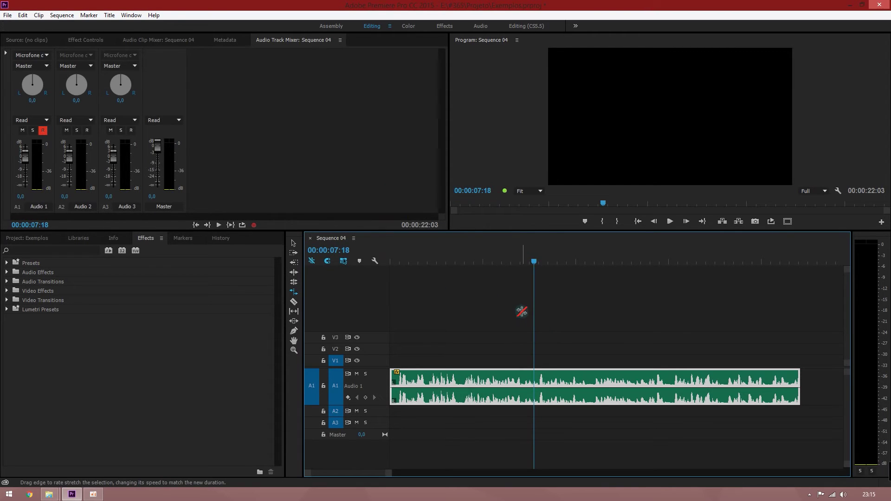
{"action": "right_click", "coordinate": [581, 376]}
{"action": "left_click", "coordinate": [608, 254]}
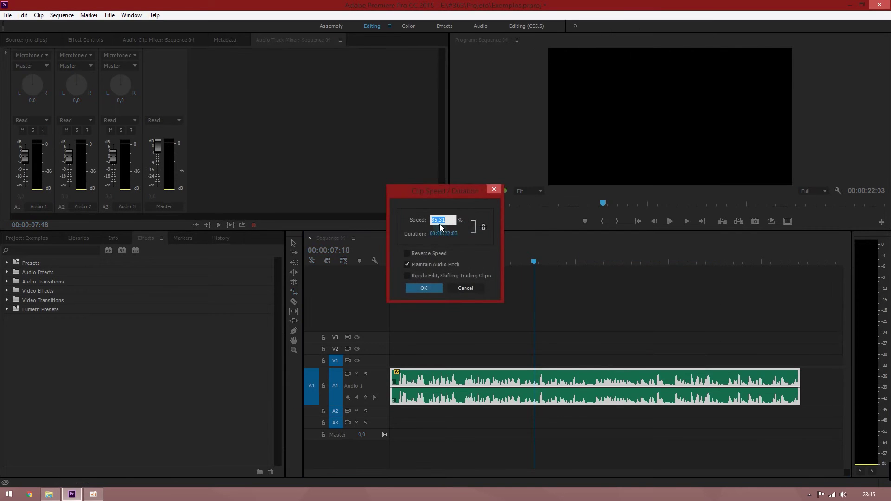
{"action": "left_click", "coordinate": [434, 285]}
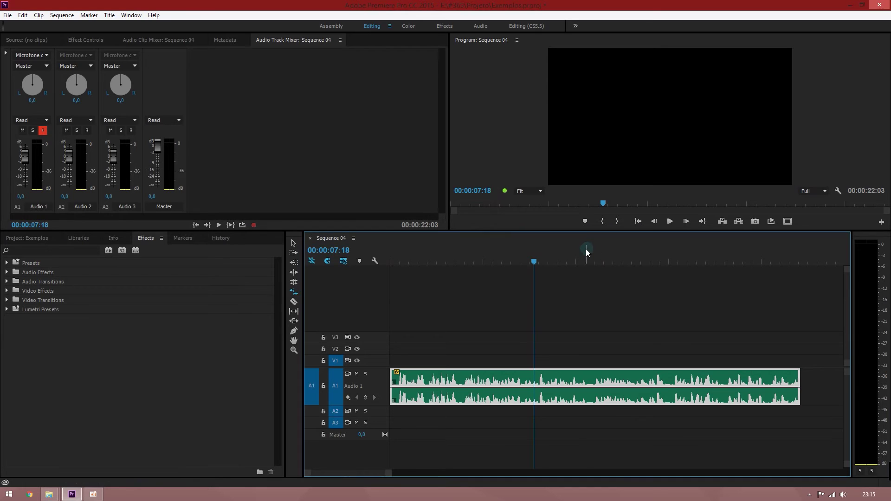
{"action": "left_click_drag", "start_coordinate": [586, 250], "coordinate": [595, 254]}
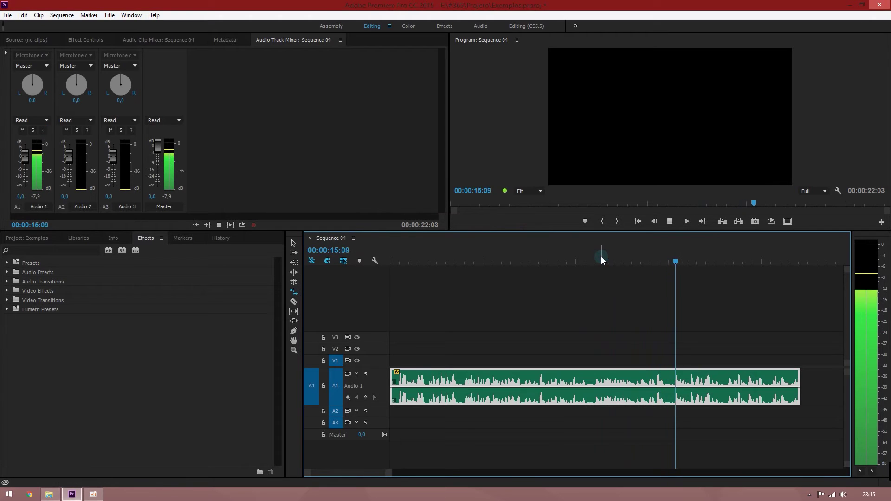
{"action": "key", "text": "space"}
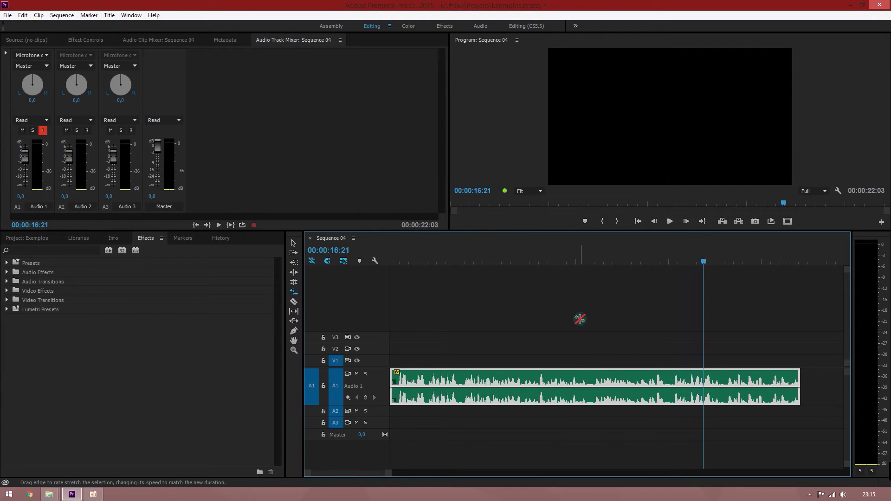
Step: Set the clip's speed back to 100%, restoring its 00:00:18:21 length
{"action": "right_click", "coordinate": [560, 380]}
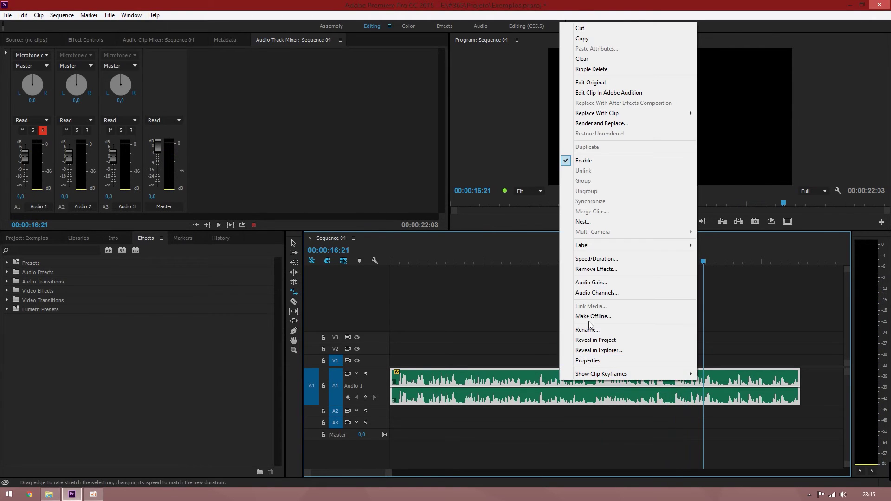
{"action": "left_click", "coordinate": [604, 259]}
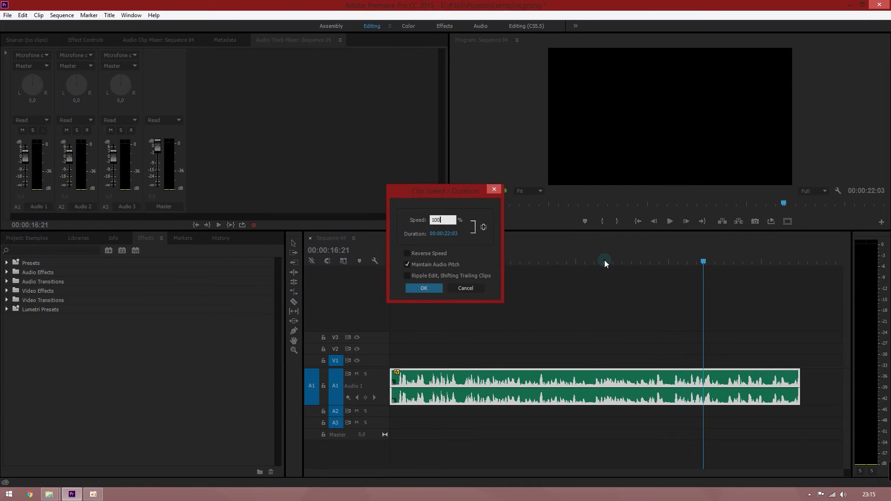
{"action": "key", "text": "ctrl+a"}
{"action": "type", "text": "118"}
{"action": "left_click", "coordinate": [424, 288]}
Step: Scrub and play the restored clip, leaving the playhead at 00:00:05:18
{"action": "left_click", "coordinate": [416, 263]}
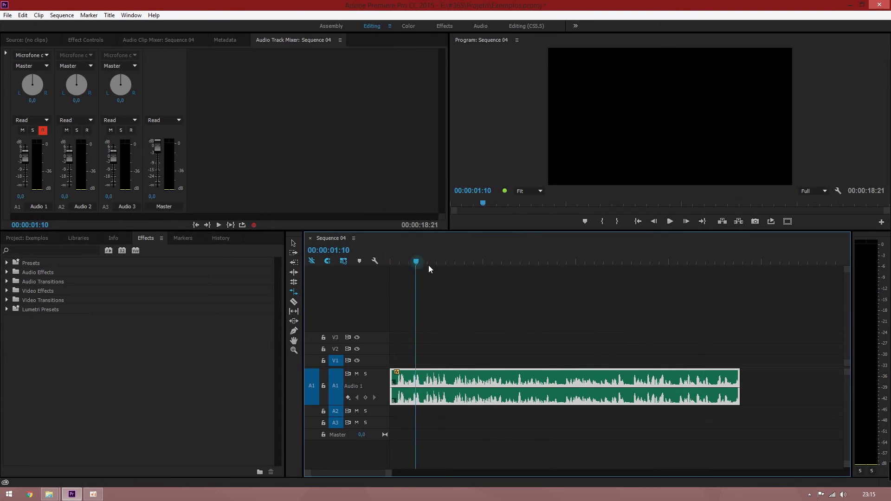
{"action": "left_click_drag", "start_coordinate": [553, 263], "coordinate": [564, 264]}
{"action": "key", "text": "space"}
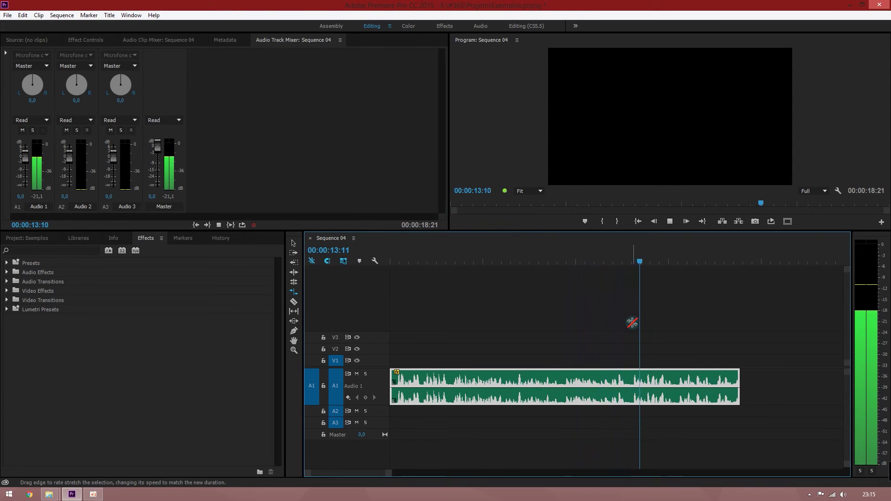
{"action": "key", "text": "space"}
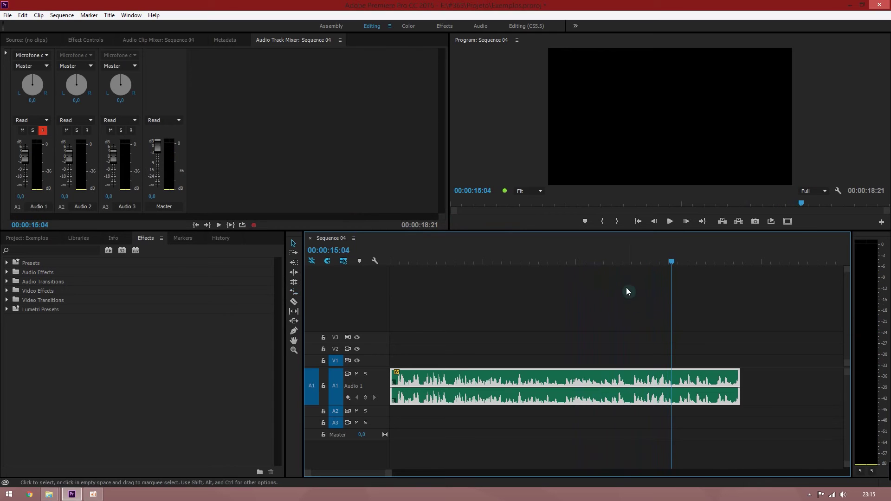
{"action": "left_click_drag", "start_coordinate": [534, 262], "coordinate": [496, 263]}
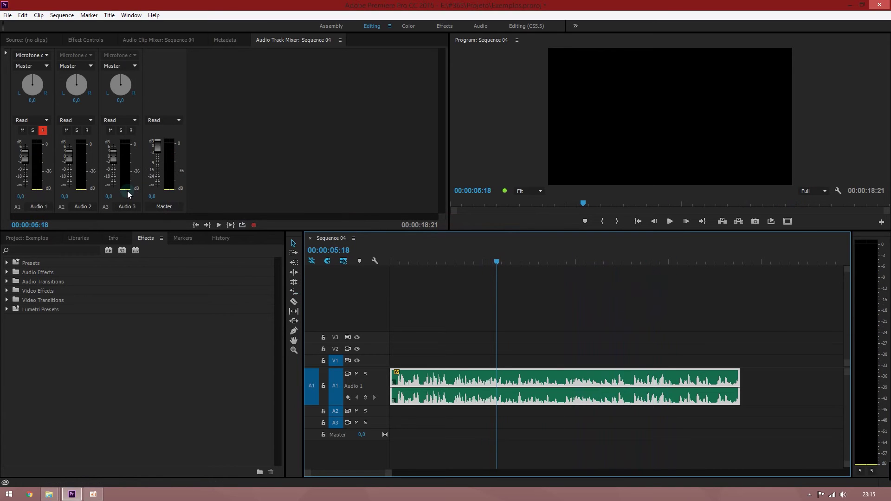
Step: Disarm Audio 1 recording and search the Effects panel for 'shi' to find PitchShifter
{"action": "left_click", "coordinate": [44, 130]}
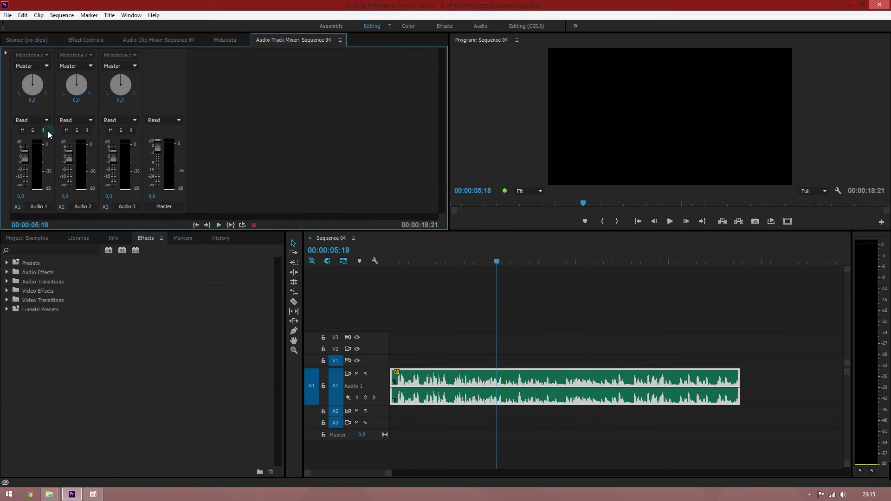
{"action": "left_click", "coordinate": [45, 249]}
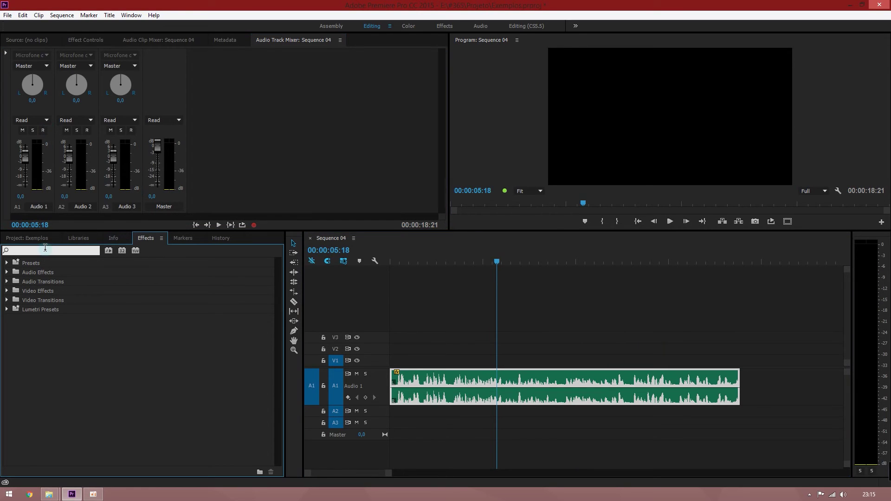
{"action": "type", "text": "pint"}
{"action": "key", "text": "BackSpace"}
{"action": "key", "text": "BackSpace"}
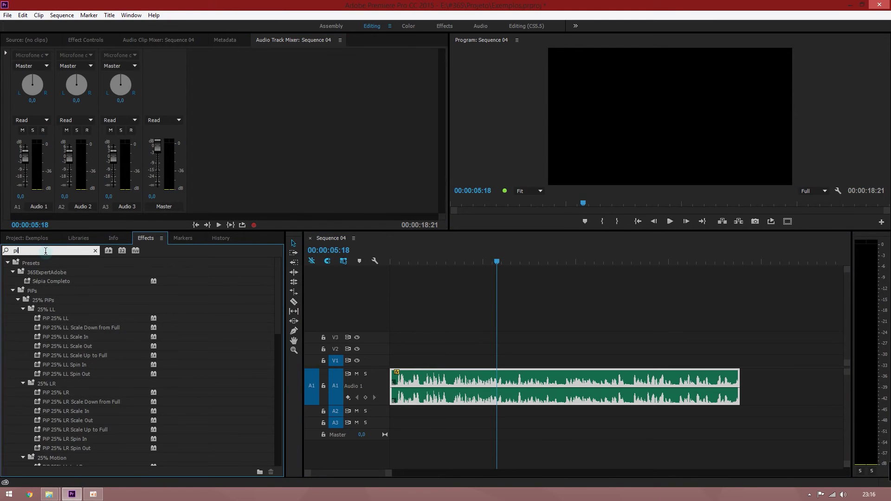
{"action": "key", "text": "BackSpace"}
{"action": "key", "text": "BackSpace"}
{"action": "type", "text": "sgl"}
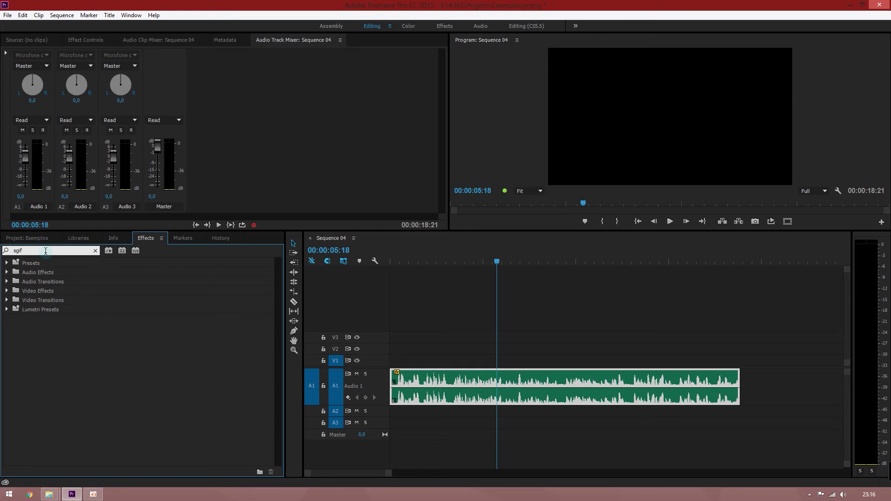
{"action": "key", "text": "BackSpace"}
{"action": "key", "text": "BackSpace"}
{"action": "type", "text": "hi"}
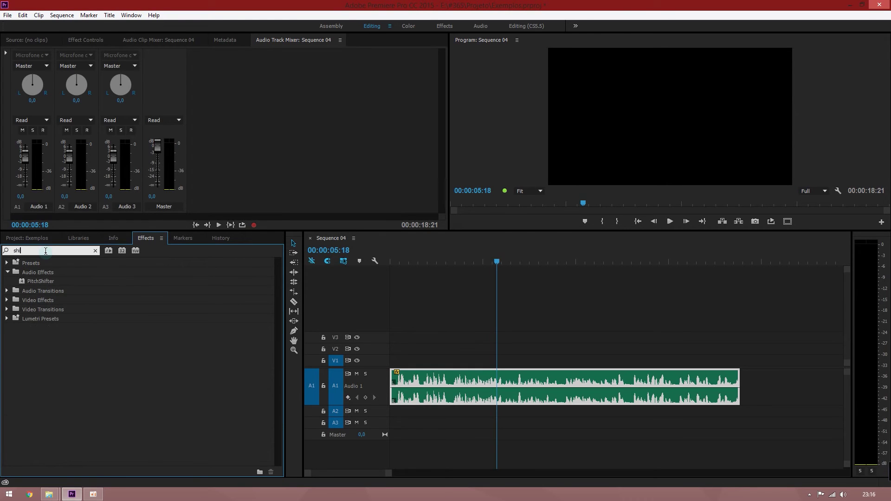
Step: Drag the PitchShifter audio effect onto the Audio 1 clip and make the upper panels taller
{"action": "left_click", "coordinate": [44, 282]}
{"action": "left_click_drag", "start_coordinate": [35, 283], "coordinate": [478, 373]}
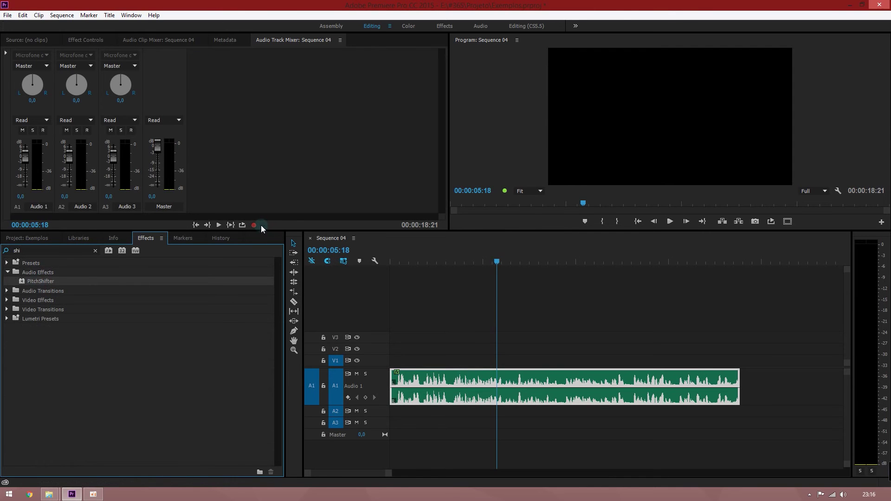
{"action": "left_click_drag", "start_coordinate": [265, 231], "coordinate": [264, 308]}
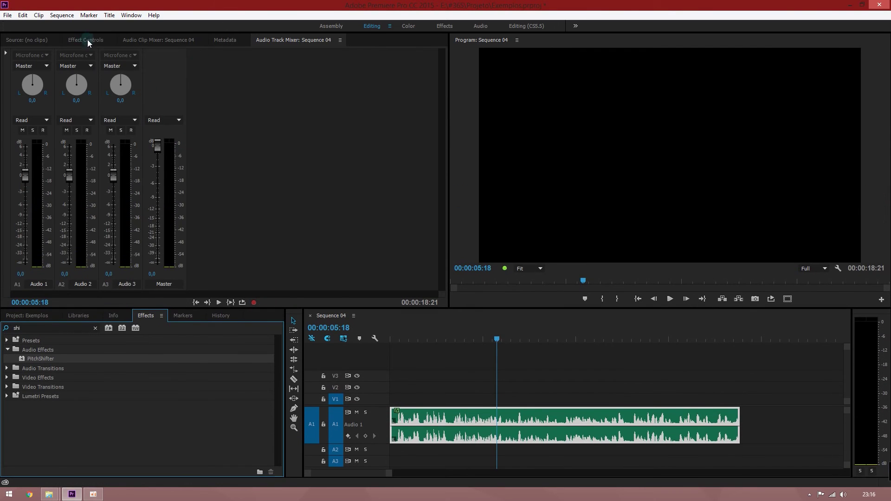
Step: Open PitchShifter's Custom Setup editor for Audio 1.wav and uncheck Formant Preserve
{"action": "left_click", "coordinate": [88, 42]}
{"action": "left_click", "coordinate": [187, 120]}
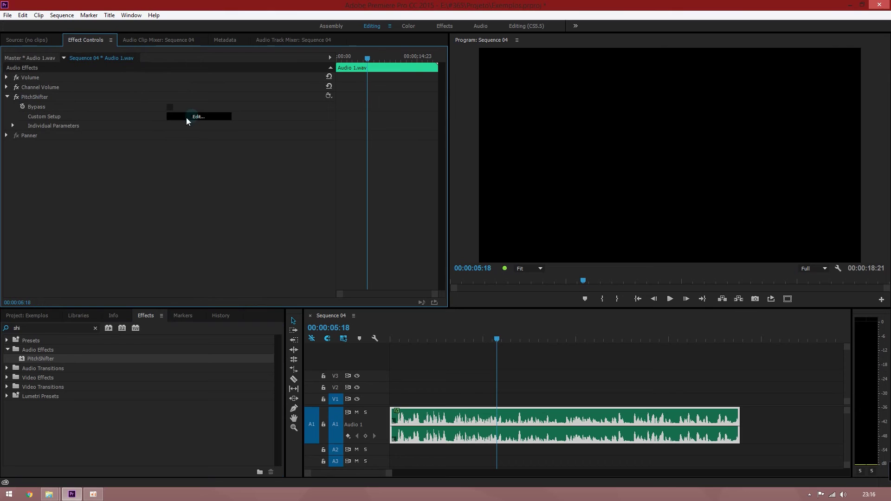
{"action": "left_click", "coordinate": [35, 97]}
{"action": "left_click", "coordinate": [205, 118]}
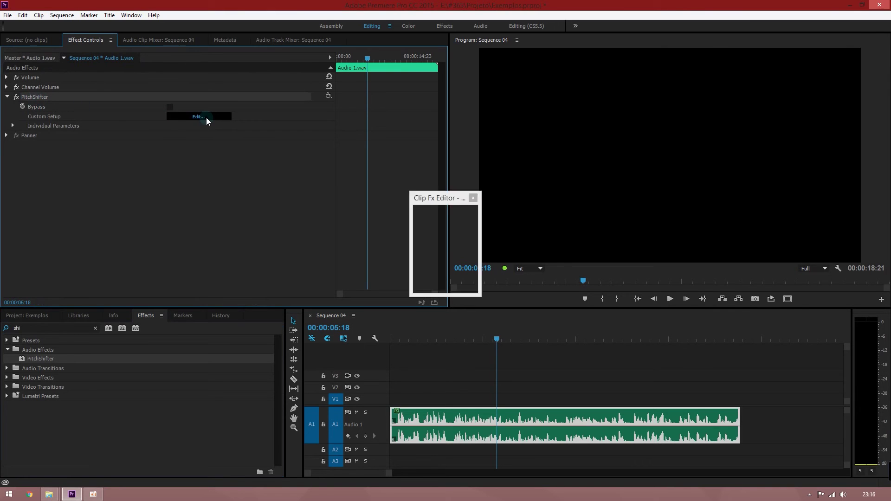
{"action": "left_click_drag", "start_coordinate": [438, 198], "coordinate": [311, 141]}
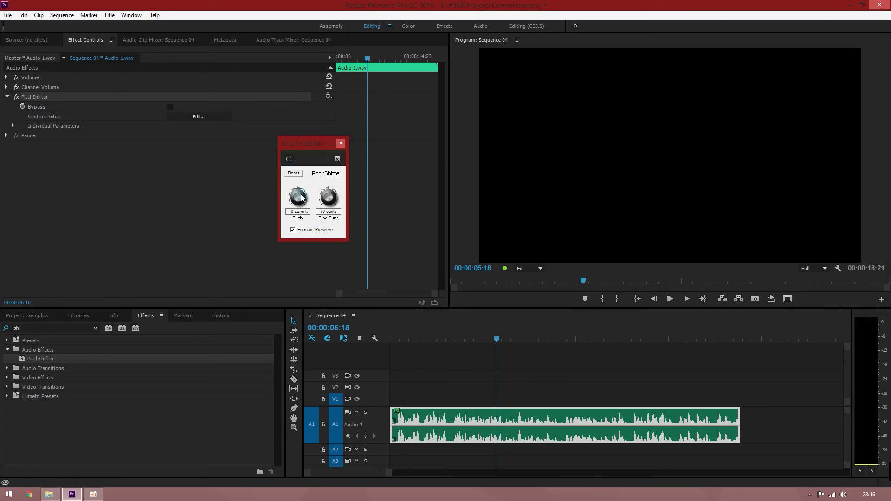
{"action": "left_click", "coordinate": [295, 230]}
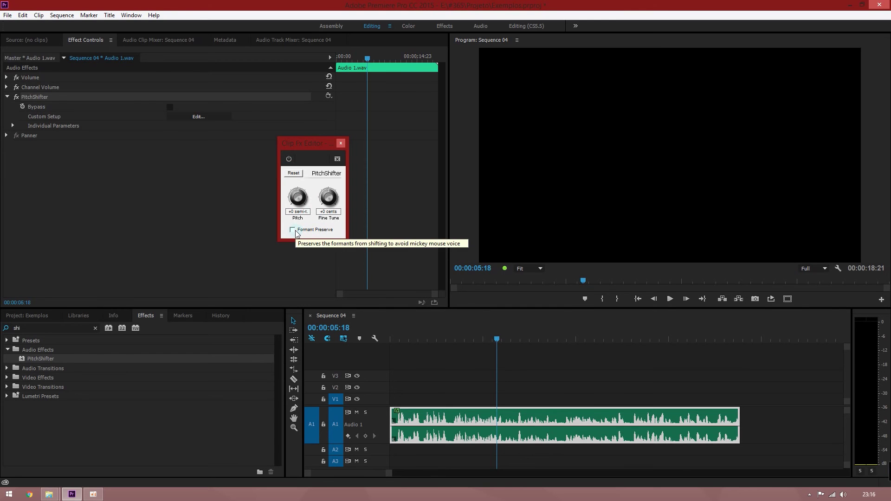
{"action": "left_click_drag", "start_coordinate": [413, 342], "coordinate": [392, 338]}
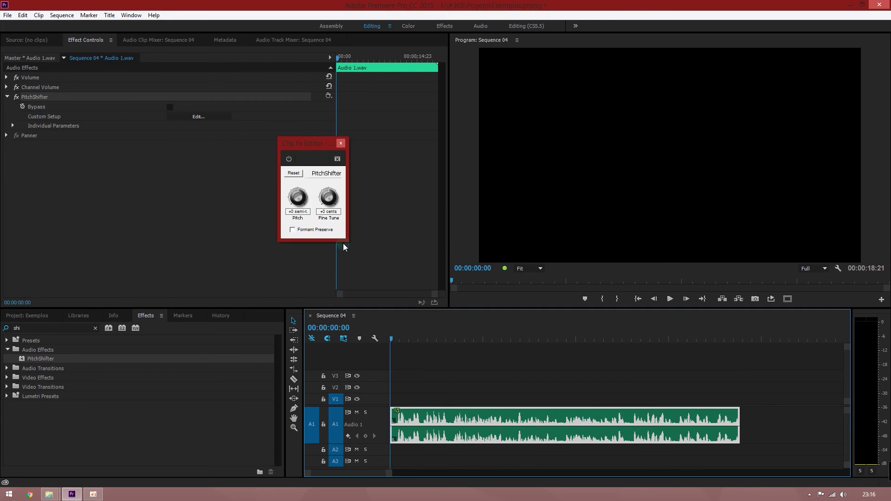
Step: Turn the PitchShifter Pitch knob down to -12 semitones
{"action": "key", "text": "Return"}
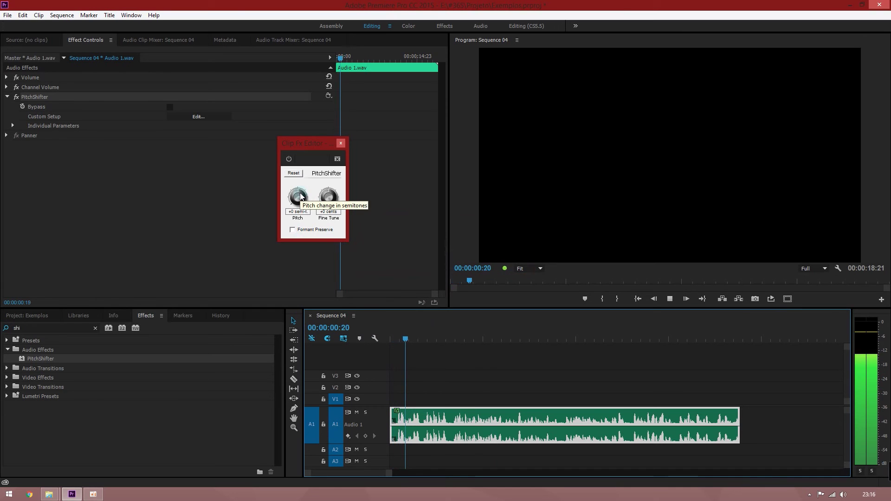
{"action": "left_click_drag", "start_coordinate": [299, 196], "coordinate": [255, 206]}
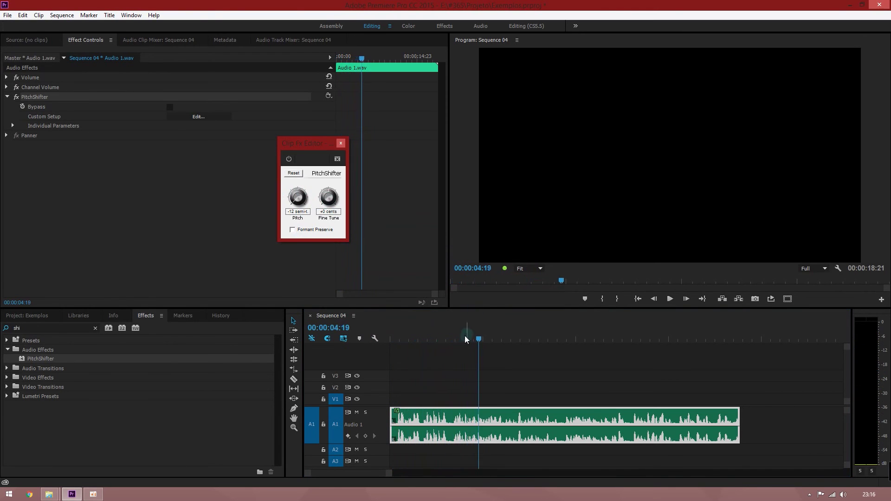
{"action": "left_click_drag", "start_coordinate": [469, 339], "coordinate": [391, 352]}
Step: Check the voice clip's Speed/Duration, then play the sequence to hear the lowered pitch
{"action": "right_click", "coordinate": [438, 425]}
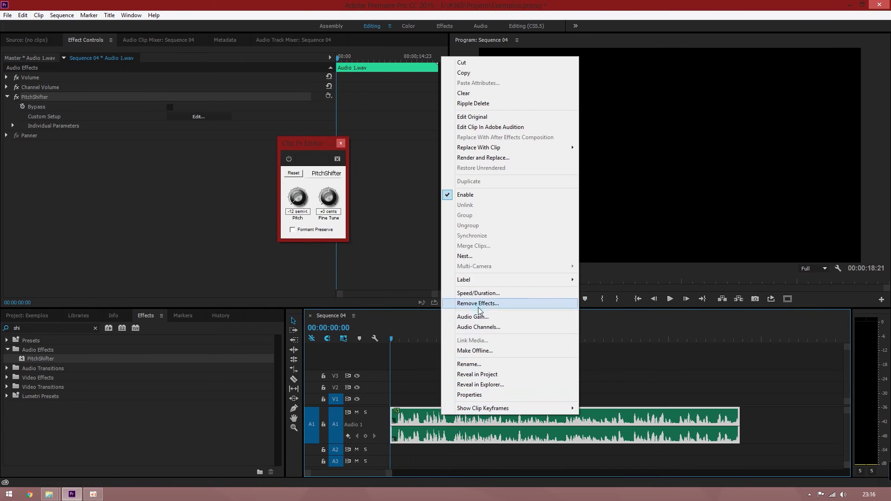
{"action": "left_click", "coordinate": [478, 294]}
{"action": "type", "text": "100"}
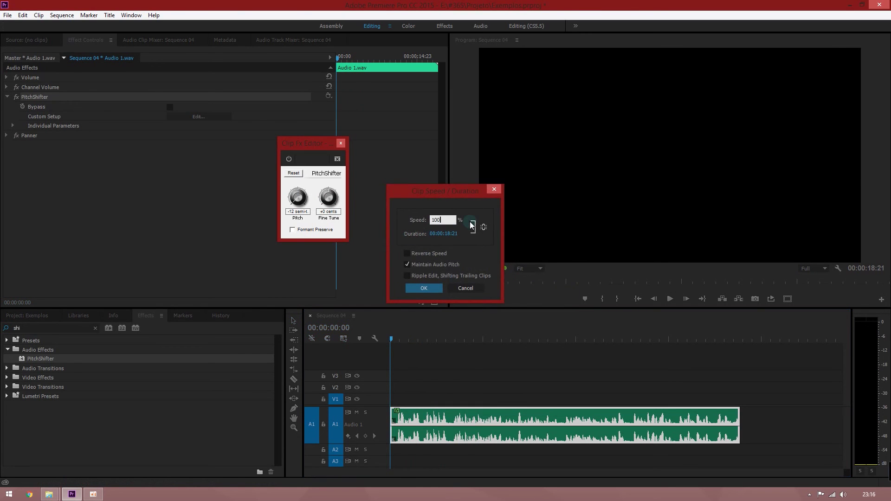
{"action": "key", "text": "Return"}
{"action": "left_click", "coordinate": [467, 364]}
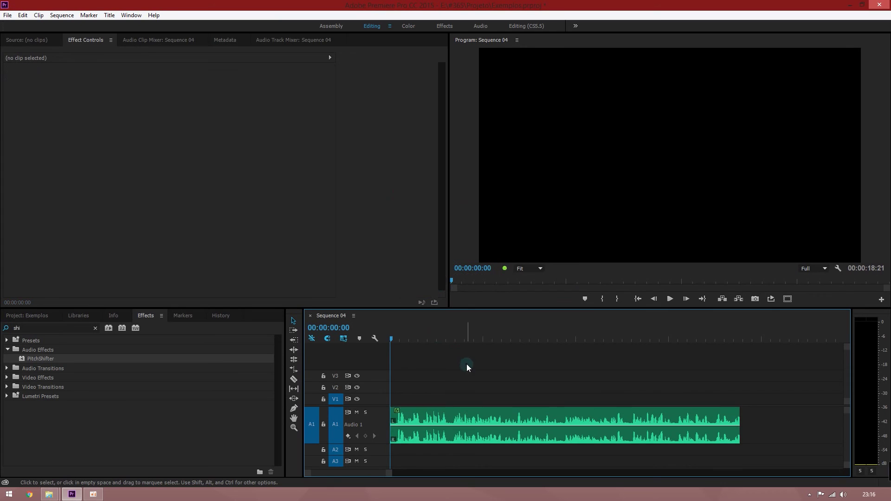
{"action": "key", "text": "space"}
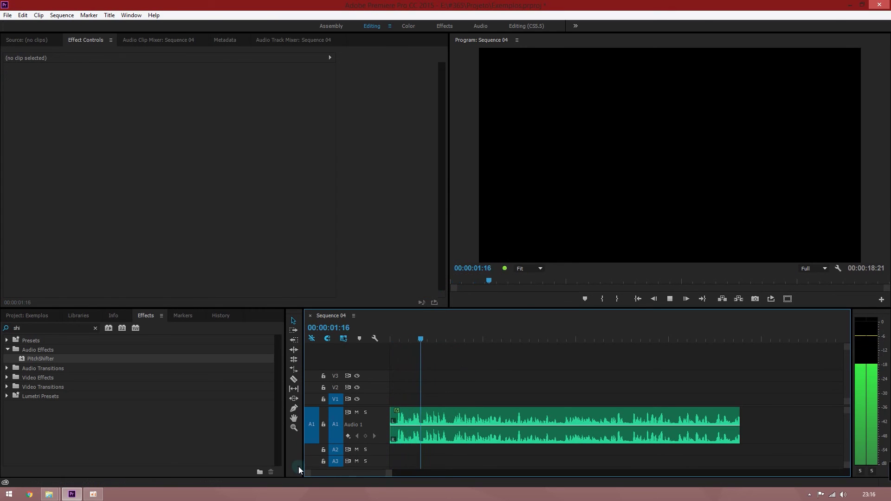
{"action": "left_click", "coordinate": [450, 426]}
{"action": "right_click", "coordinate": [450, 426]}
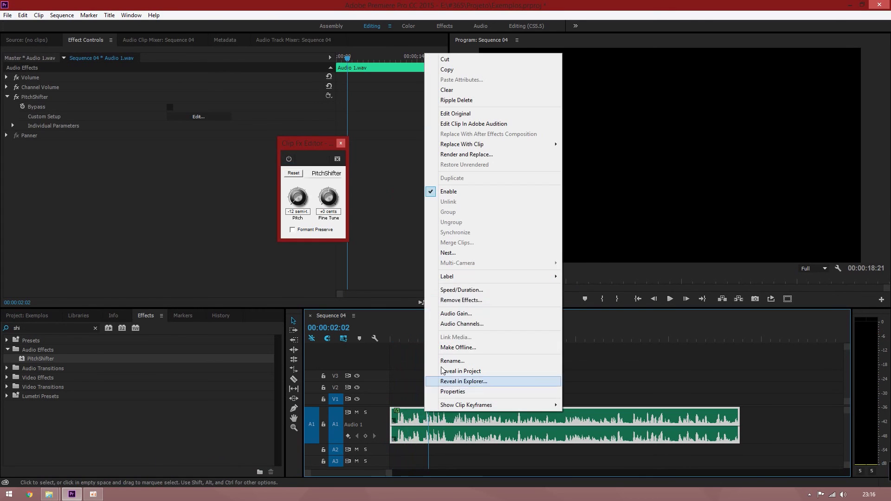
Step: Cancel the Speed/Duration dialog and raise the Pitch knob while previewing playback
{"action": "left_click", "coordinate": [463, 291]}
{"action": "left_click", "coordinate": [462, 292]}
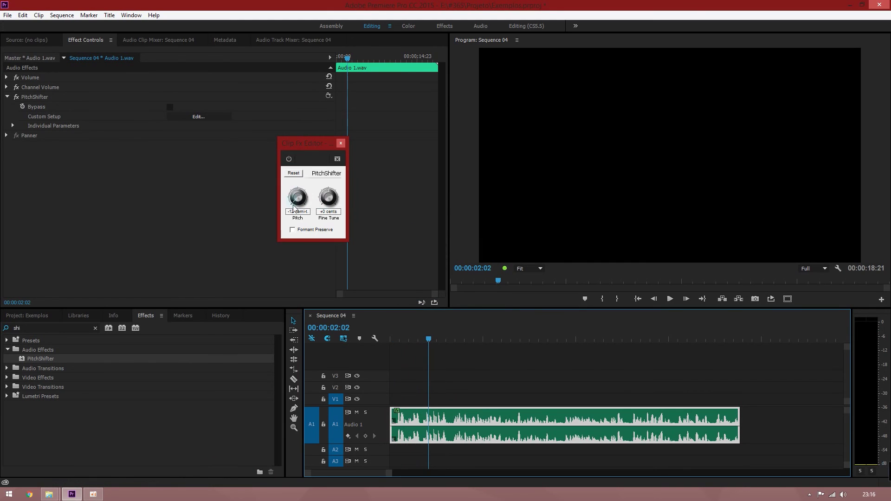
{"action": "left_click_drag", "start_coordinate": [300, 143], "coordinate": [292, 140]}
{"action": "mouse_move", "coordinate": [289, 194]}
{"action": "left_mouse_down"}
{"action": "mouse_move", "coordinate": [309, 186]}
{"action": "mouse_move", "coordinate": [388, 189]}
{"action": "left_mouse_up"}
{"action": "key", "text": "space"}
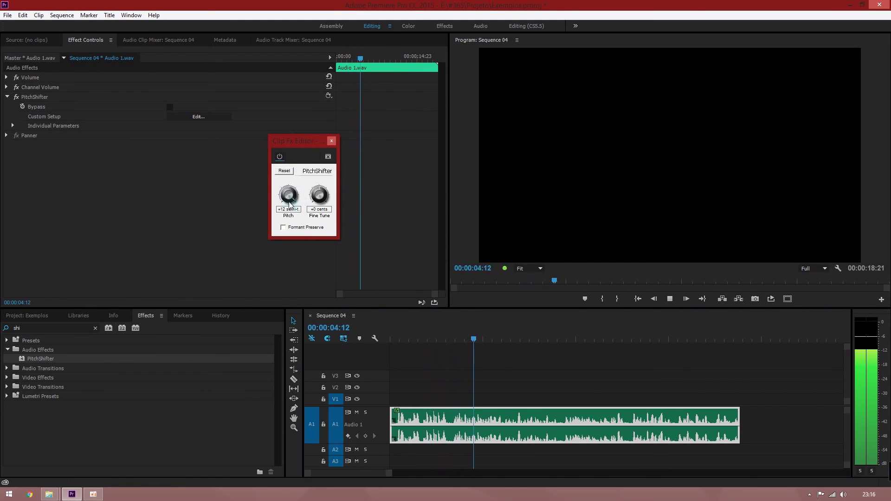
{"action": "mouse_move", "coordinate": [319, 200]}
{"action": "left_mouse_down"}
{"action": "mouse_move", "coordinate": [285, 200]}
{"action": "mouse_move", "coordinate": [390, 190]}
{"action": "left_mouse_up"}
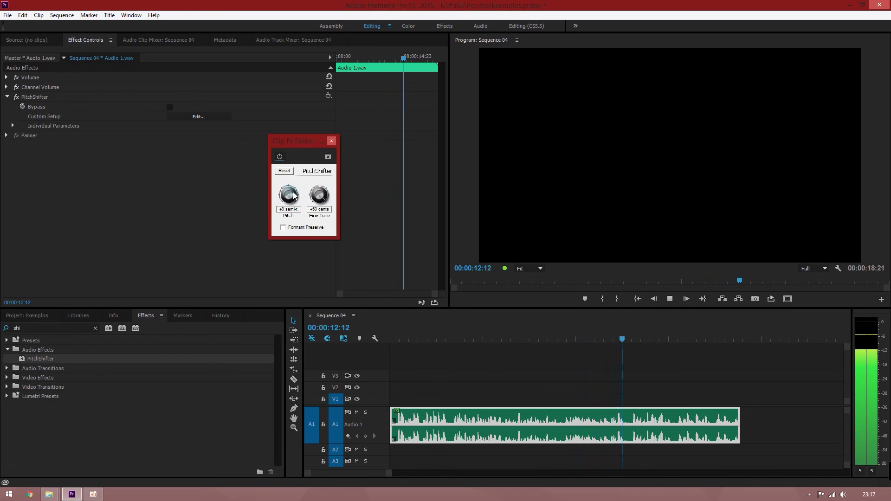
Step: Set Fine Tune to -18 cents and Pitch to +12 semitones, replaying from the start
{"action": "mouse_move", "coordinate": [289, 195]}
{"action": "left_mouse_down"}
{"action": "mouse_move", "coordinate": [301, 194]}
{"action": "mouse_move", "coordinate": [481, 321]}
{"action": "left_mouse_up"}
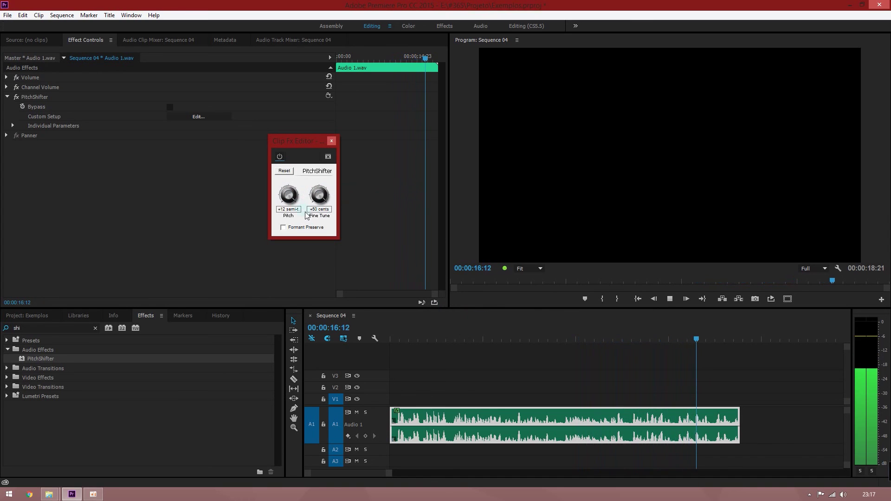
{"action": "left_click", "coordinate": [362, 296]}
{"action": "key", "text": "Home"}
{"action": "left_click", "coordinate": [210, 194]}
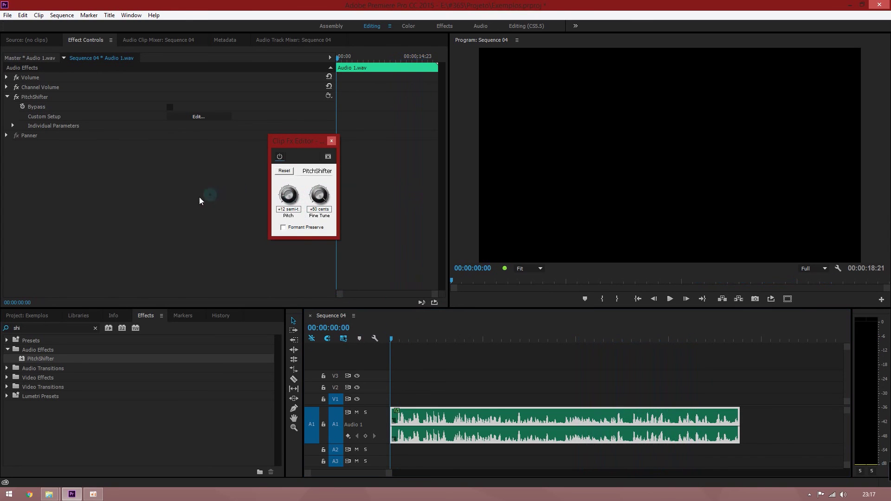
{"action": "key", "text": "space"}
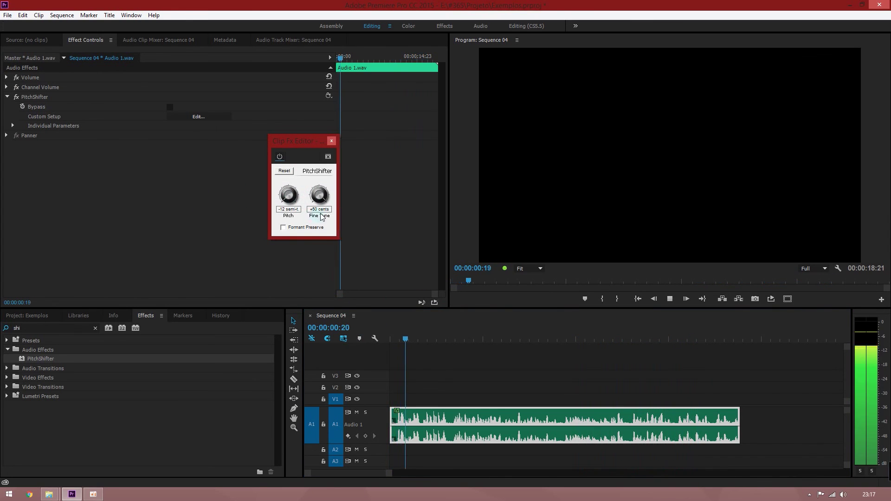
{"action": "left_click_drag", "start_coordinate": [321, 197], "coordinate": [229, 191]}
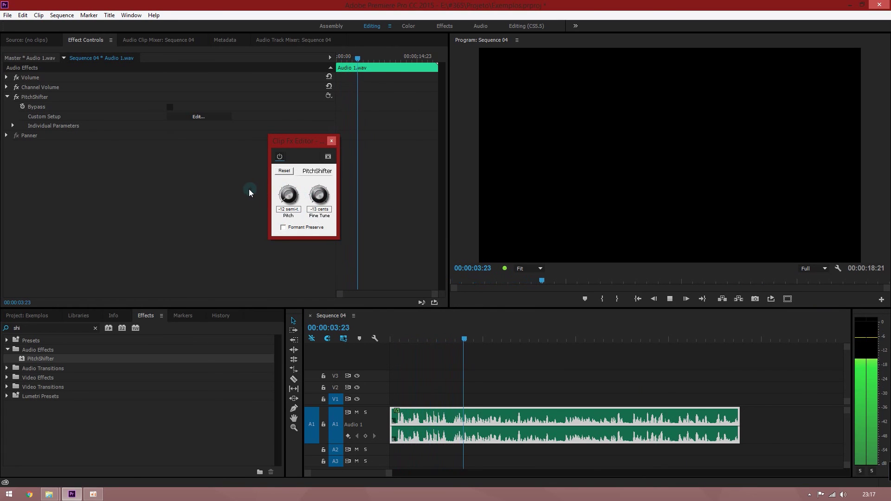
{"action": "left_click_drag", "start_coordinate": [333, 203], "coordinate": [287, 196]}
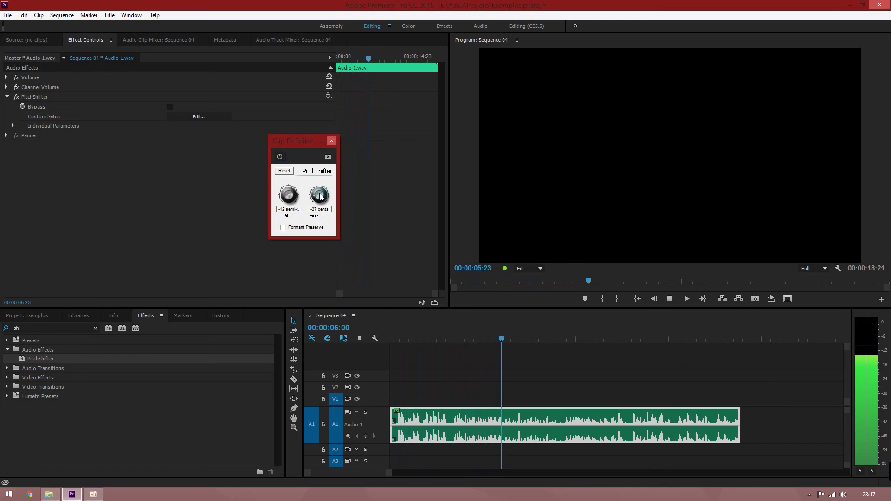
{"action": "key", "text": "space"}
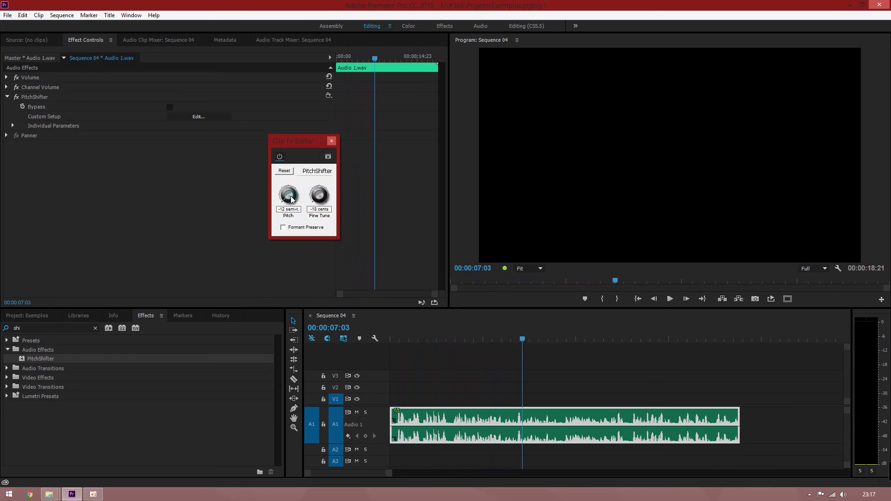
{"action": "left_click_drag", "start_coordinate": [291, 199], "coordinate": [389, 186]}
{"action": "key", "text": "space"}
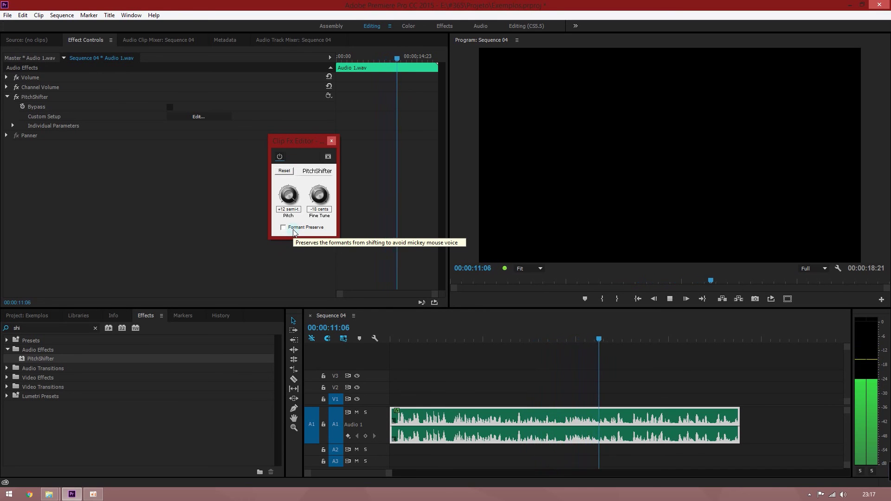
{"action": "key", "text": "space"}
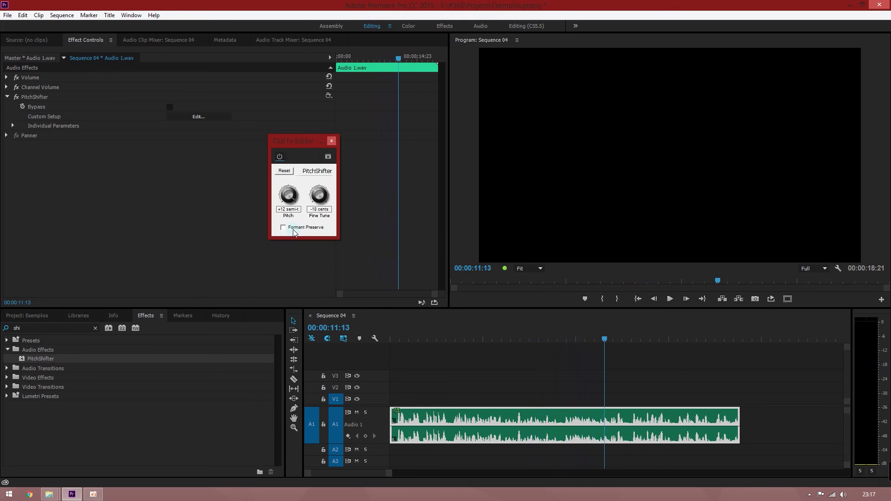